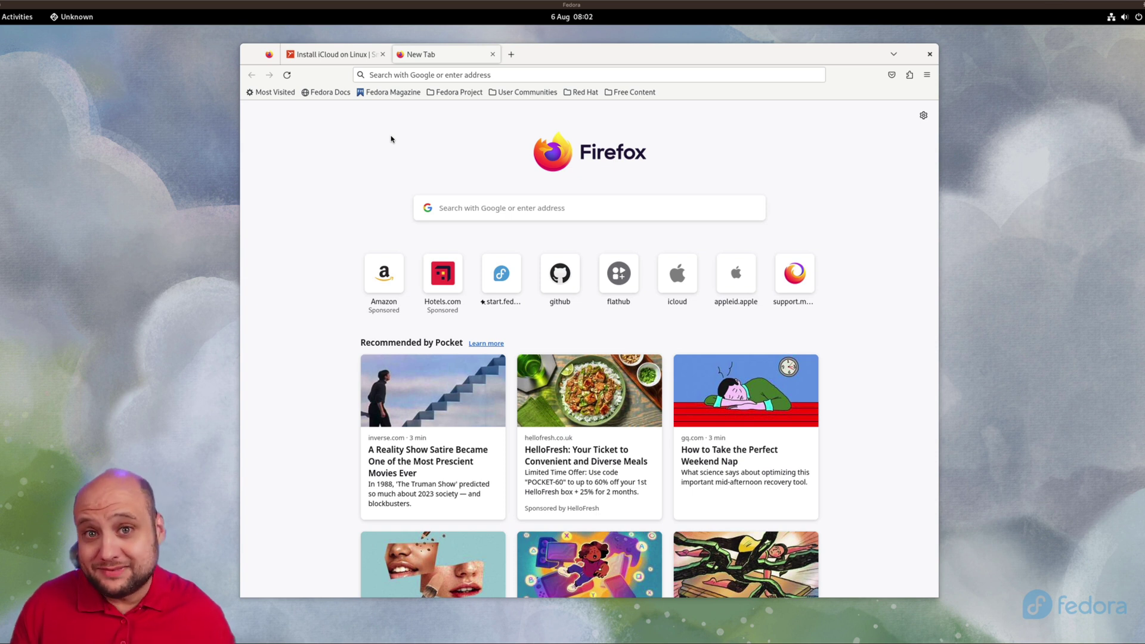
Switch to the iCloud for Linux snap page and scroll through its description and details.
left_click(327, 57)
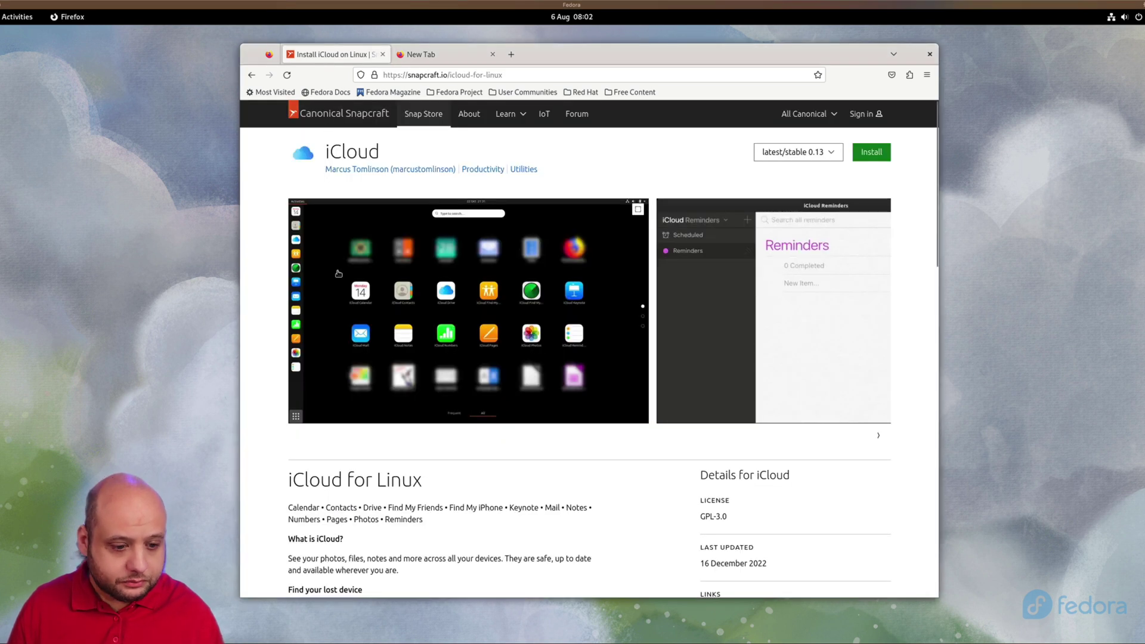
scroll(346, 454, "down", 15)
scroll(346, 454, "up", 15)
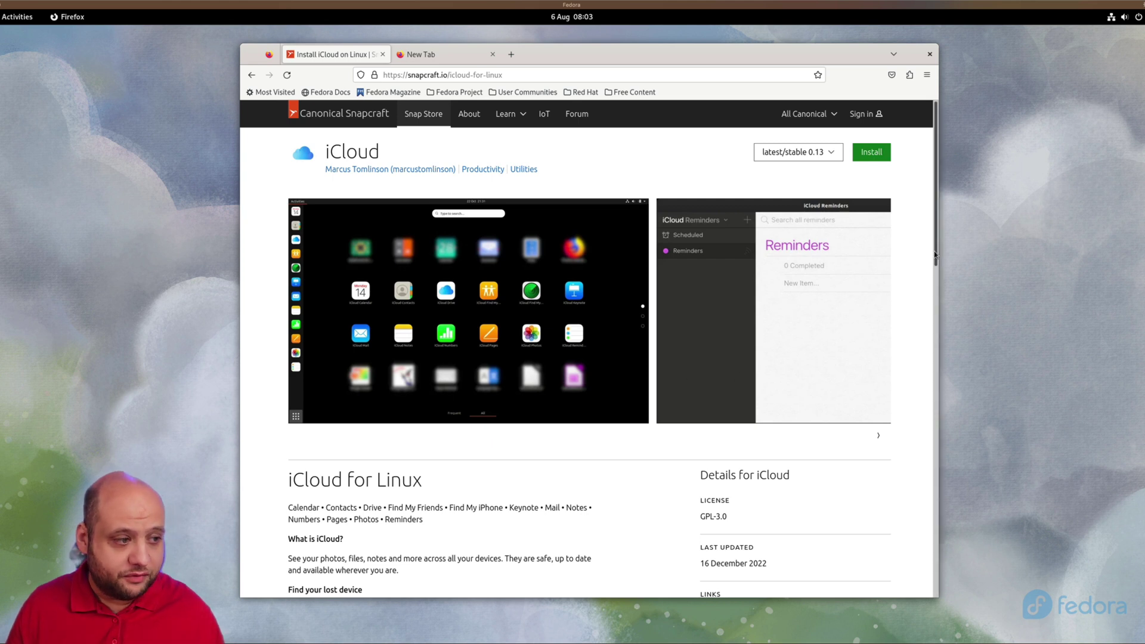
left_click_drag(934, 256, 934, 210)
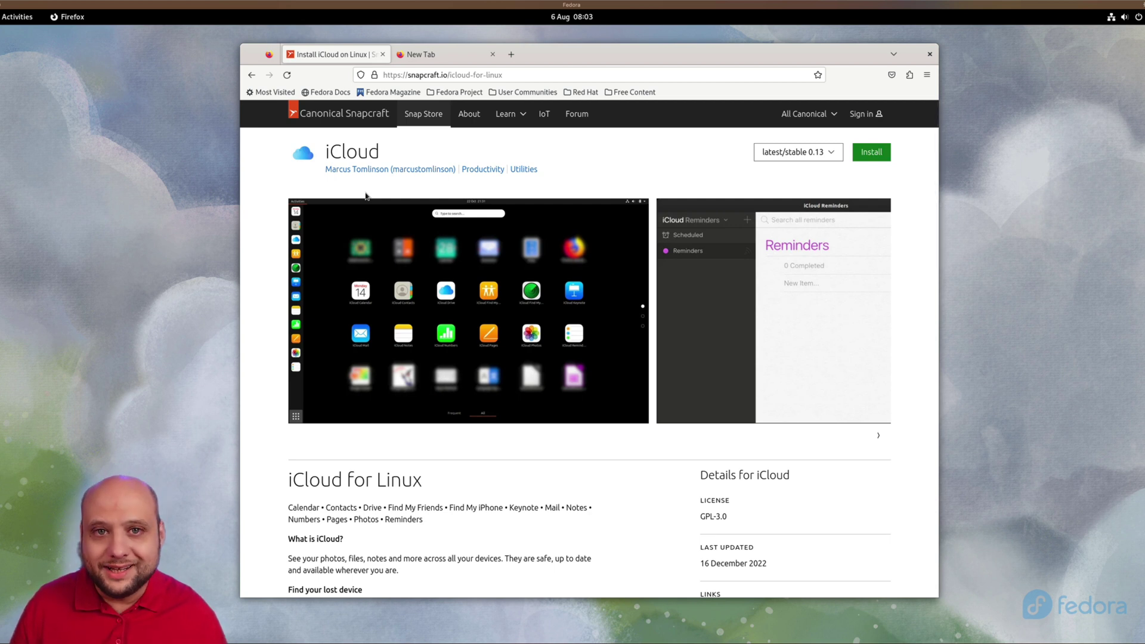
Launch Terminal by searching 'ter' in the overview.
key("super")
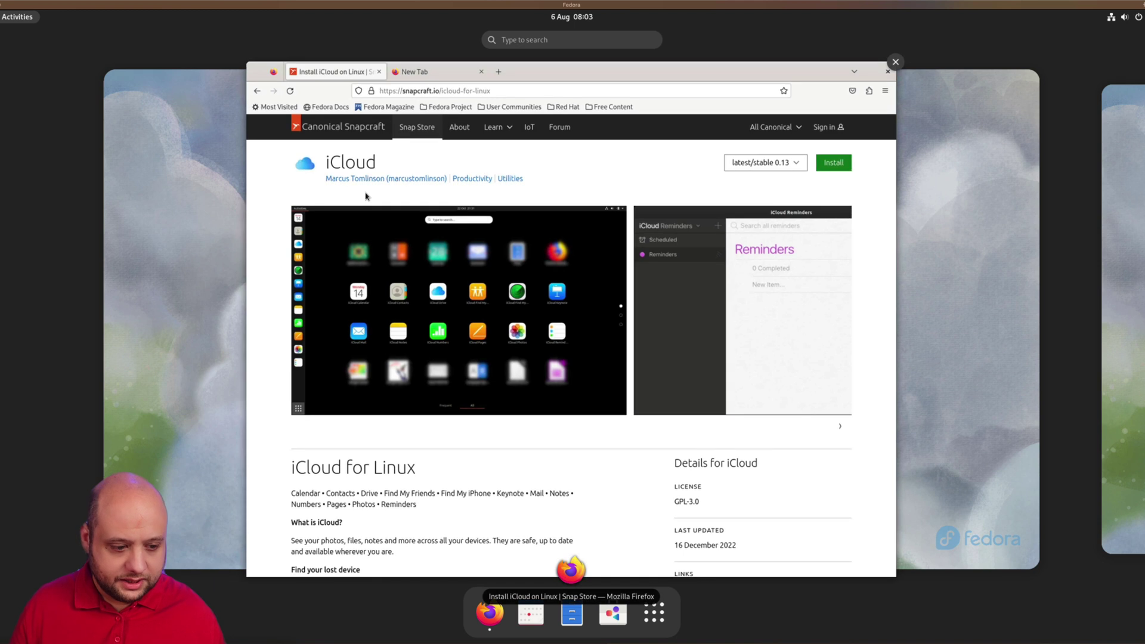
type("ter")
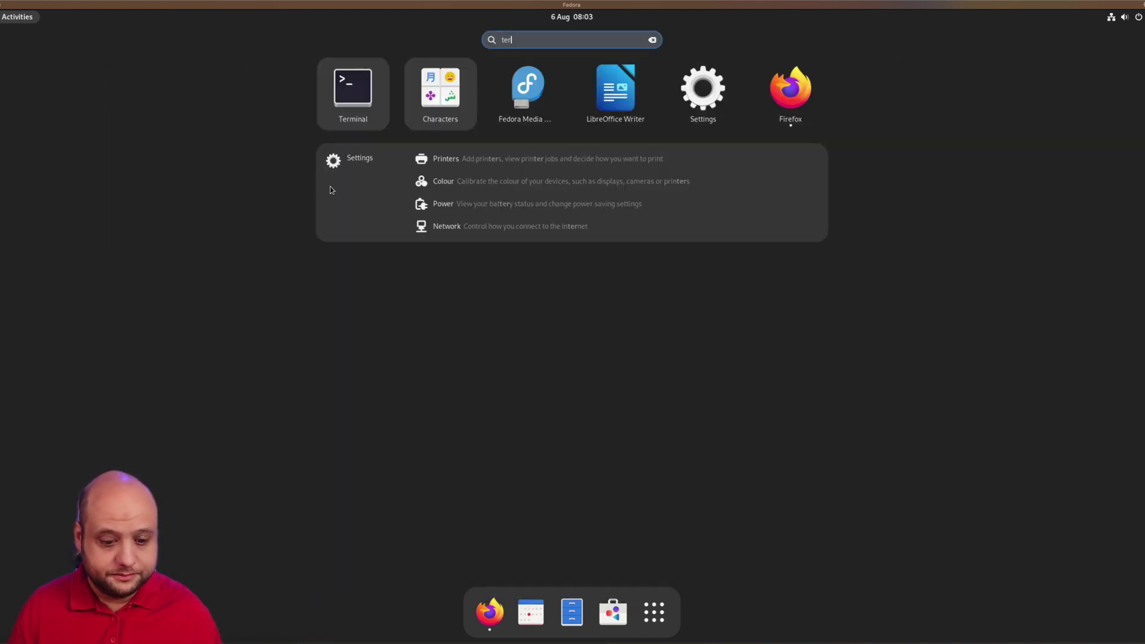
key("Return")
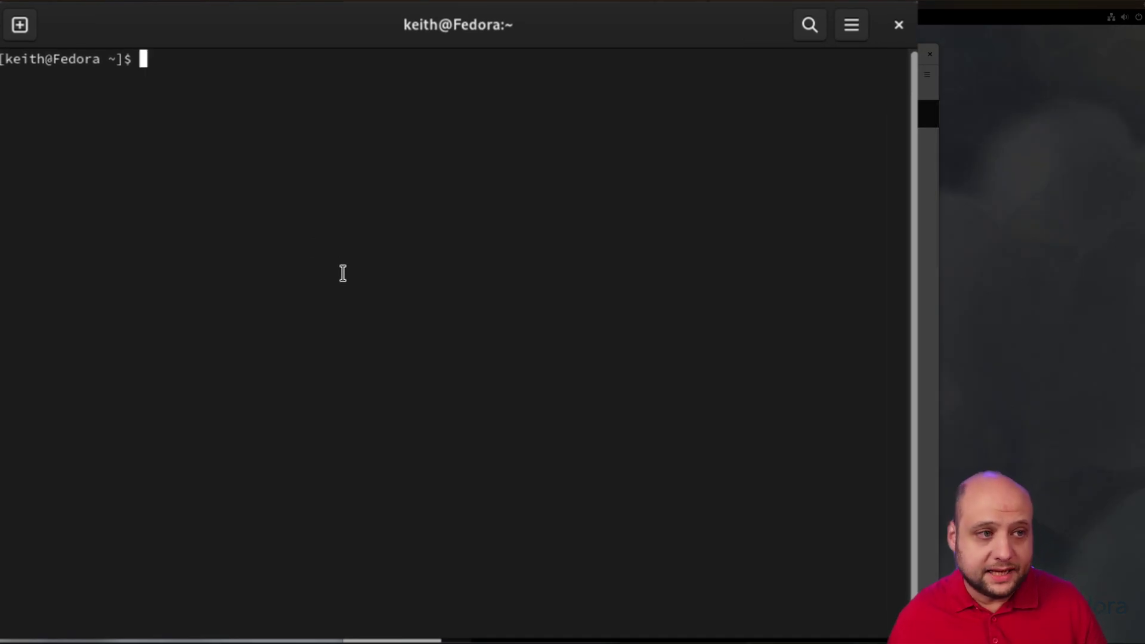
Install snapd with 'sudo dnf install snapd', entering the sudo password and confirming the 3 packages.
type("sudo dnf install snapd")
key("Return")
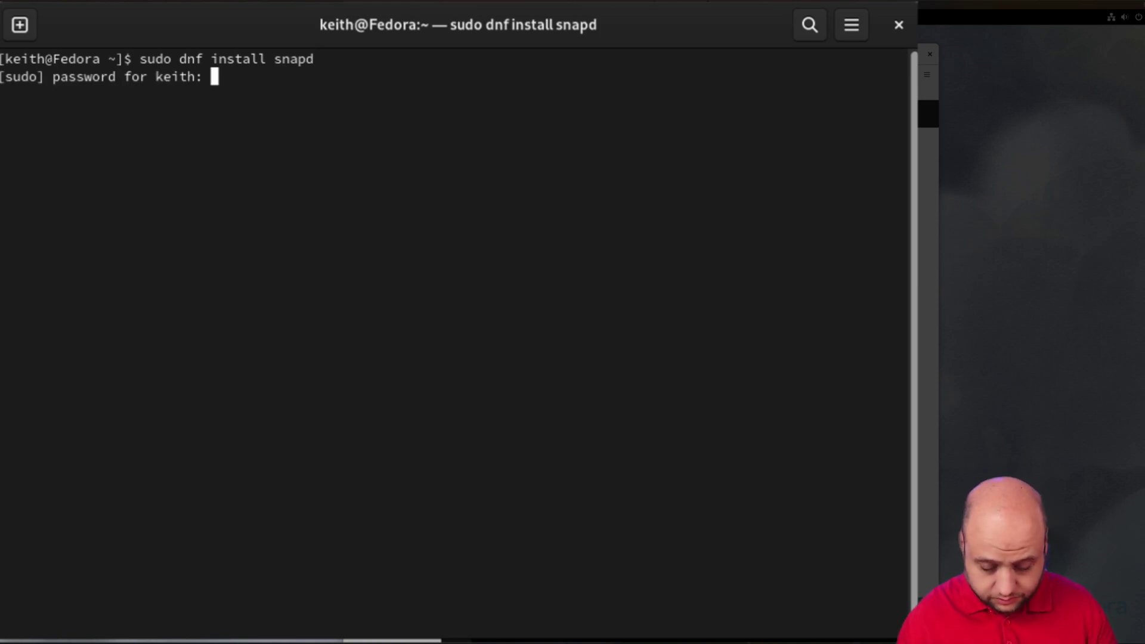
key("Return")
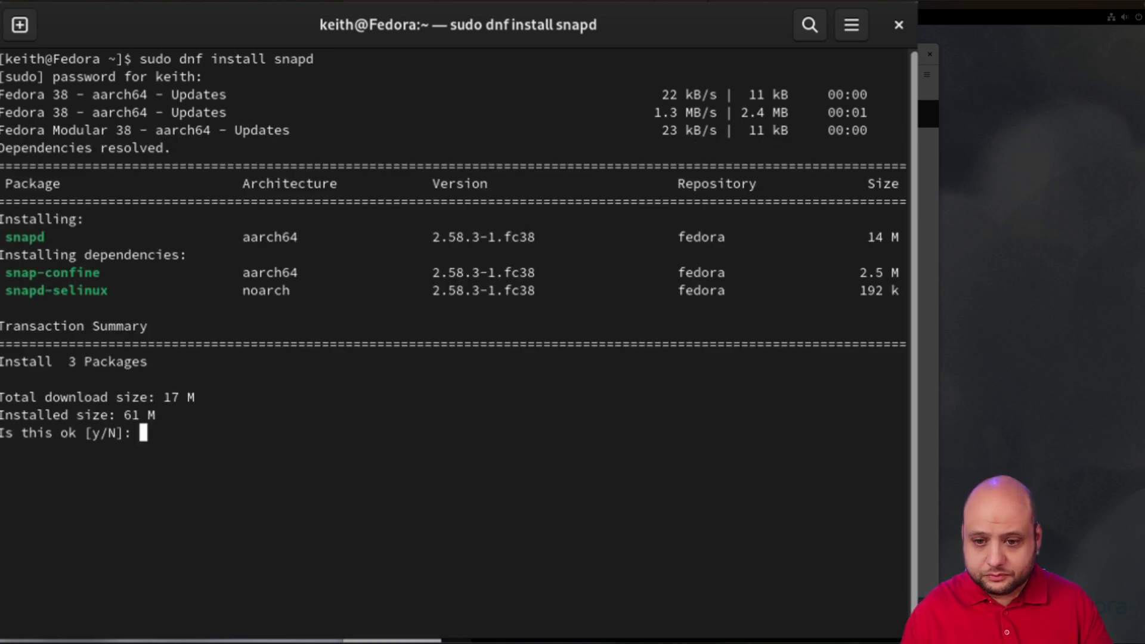
type("y")
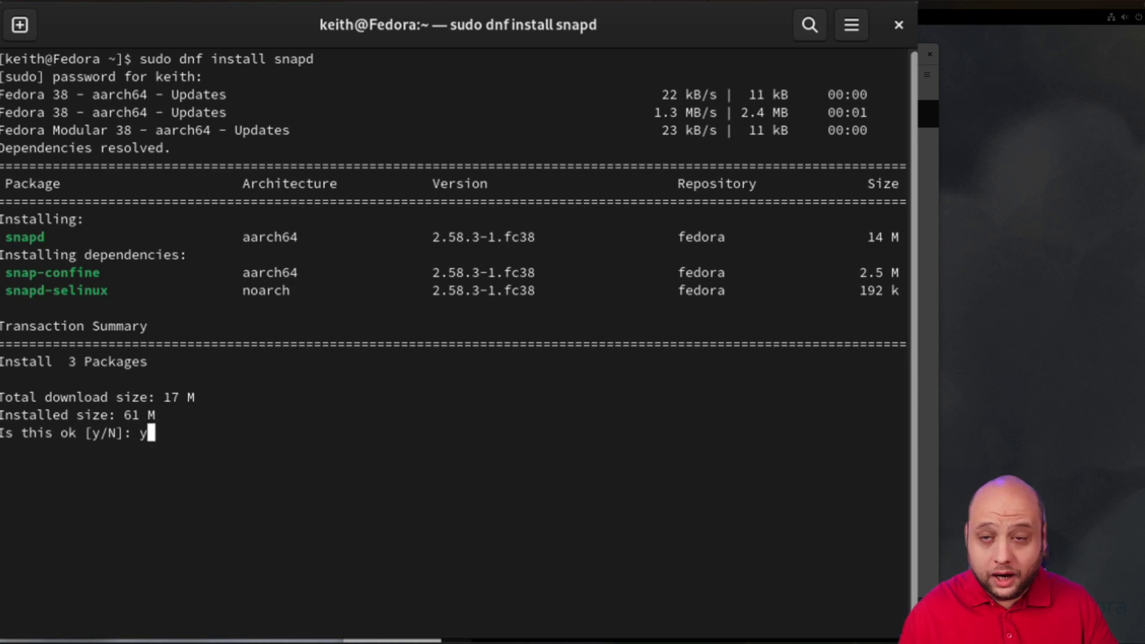
key("Return")
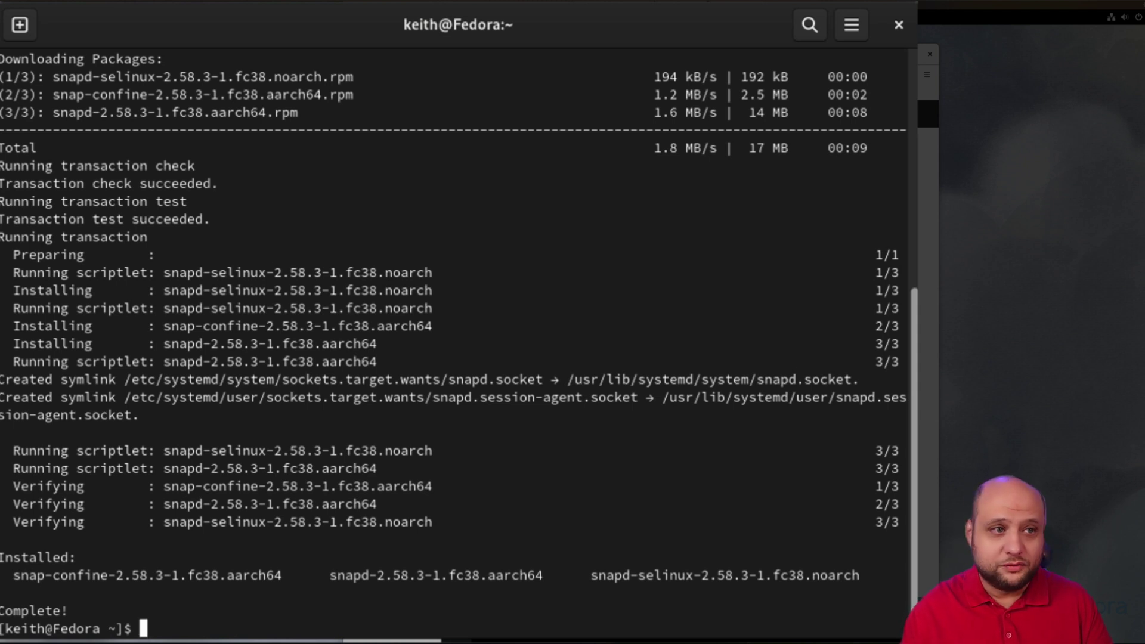
Run 'sudo snap install icloud-for-linux', then rerun it after the device-not-seeded error.
type("sudo snap install icloud")
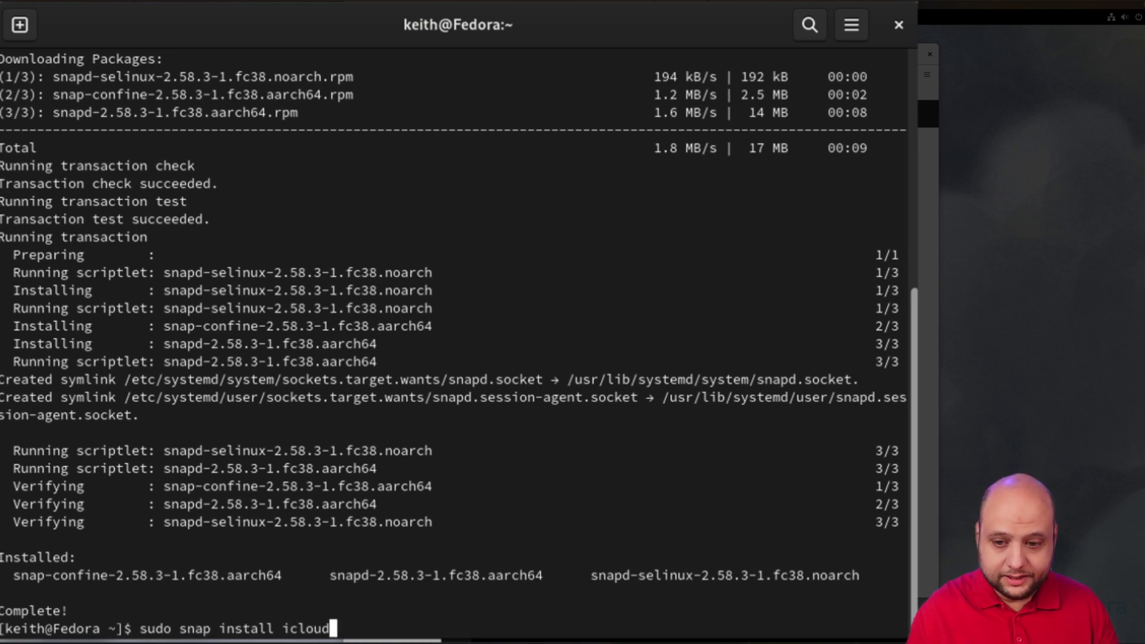
type("-for-linux")
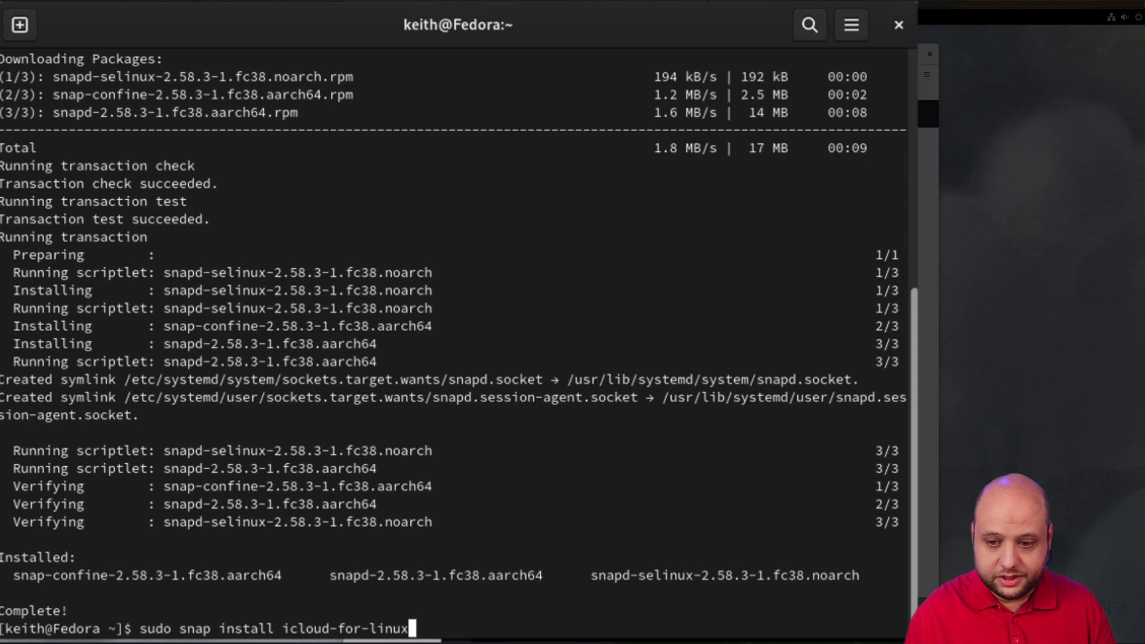
key("Return")
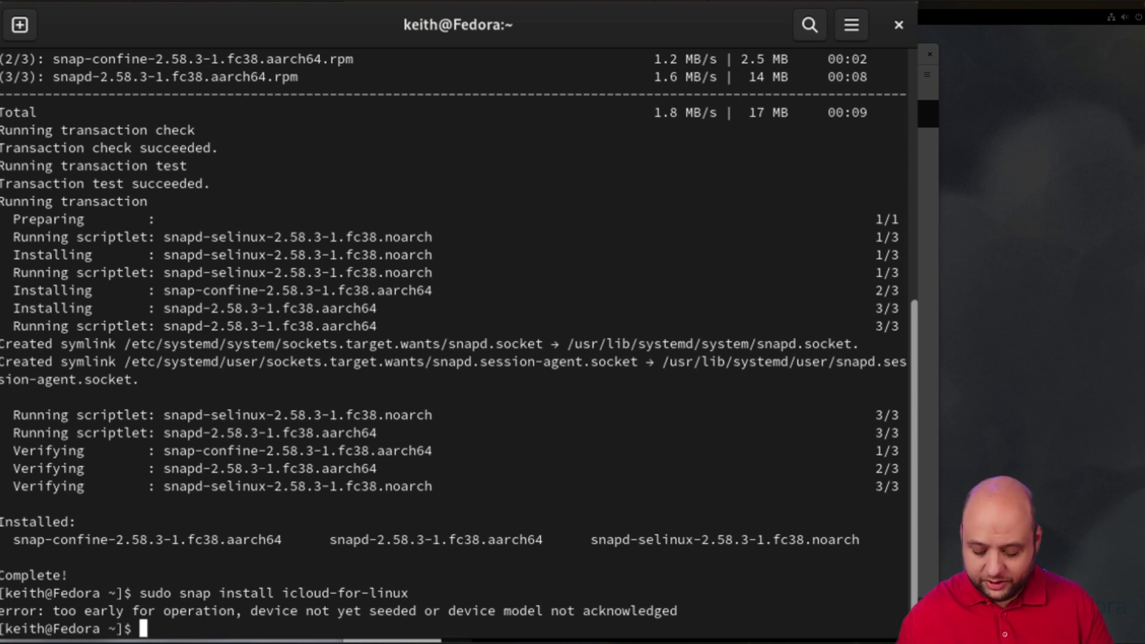
key("Up")
key("Return")
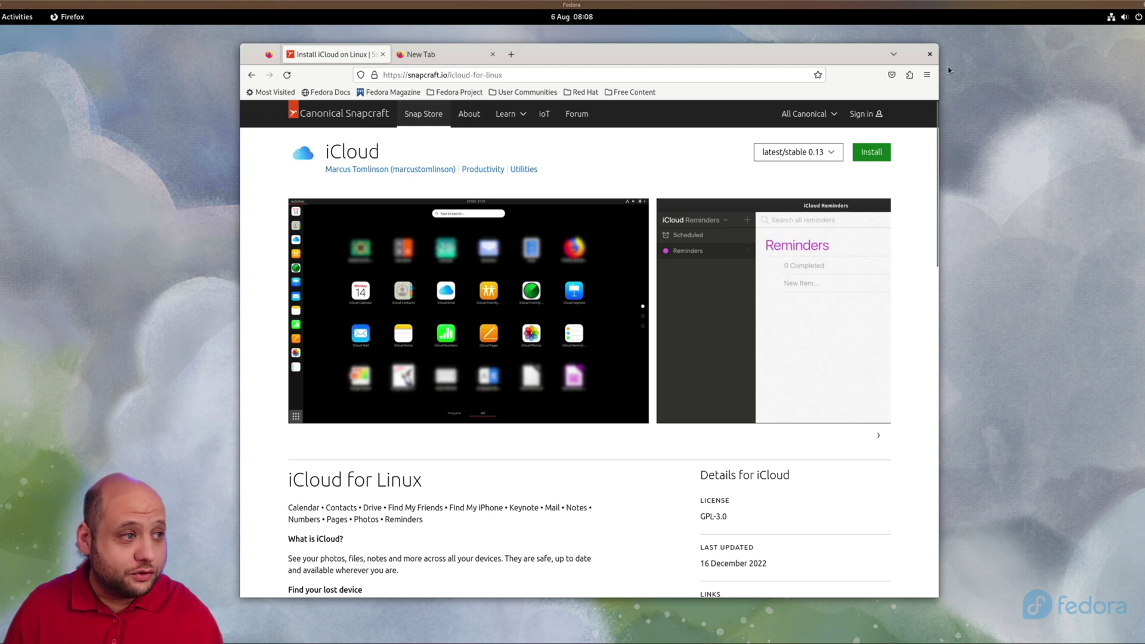
Close Firefox and browse the app grid, briefly opening the Utilities folder.
left_click(921, 54)
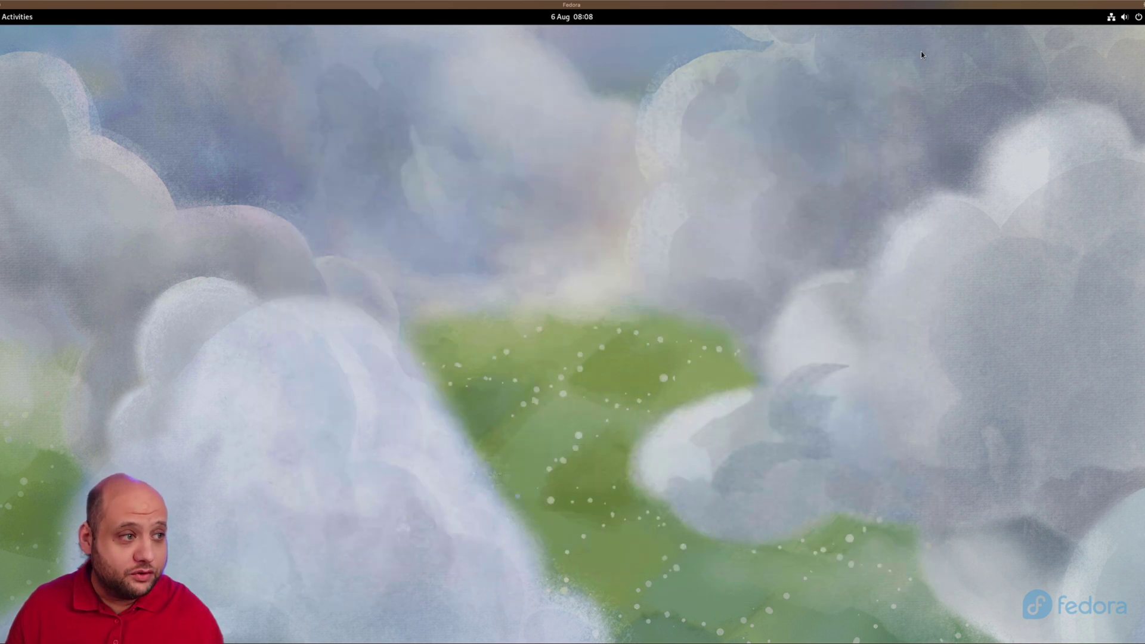
left_click(28, 19)
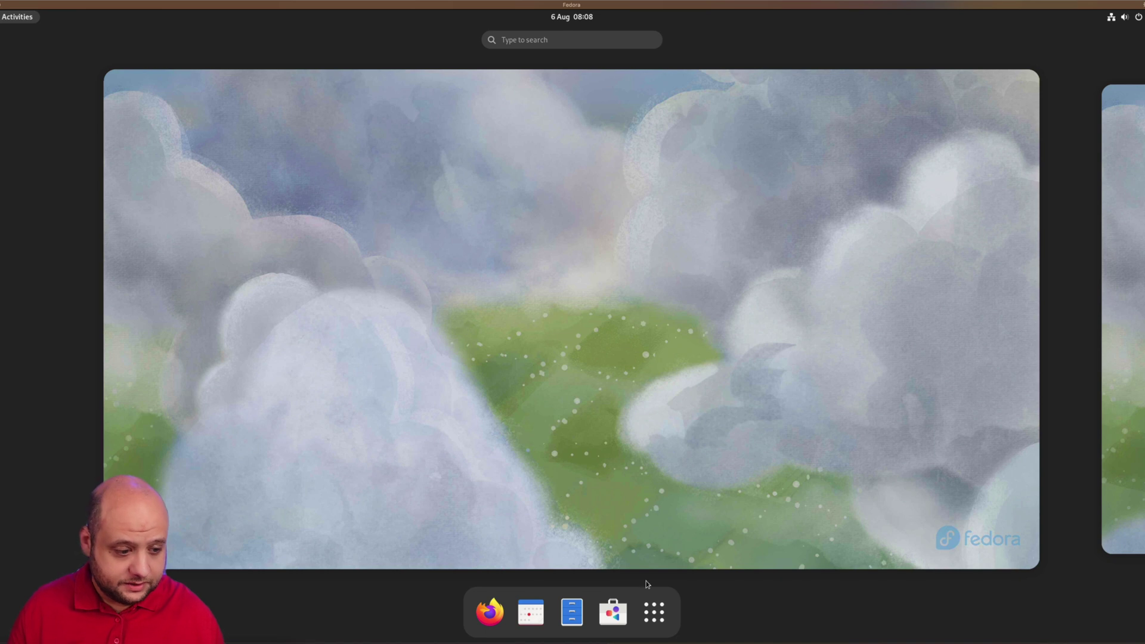
left_click(653, 616)
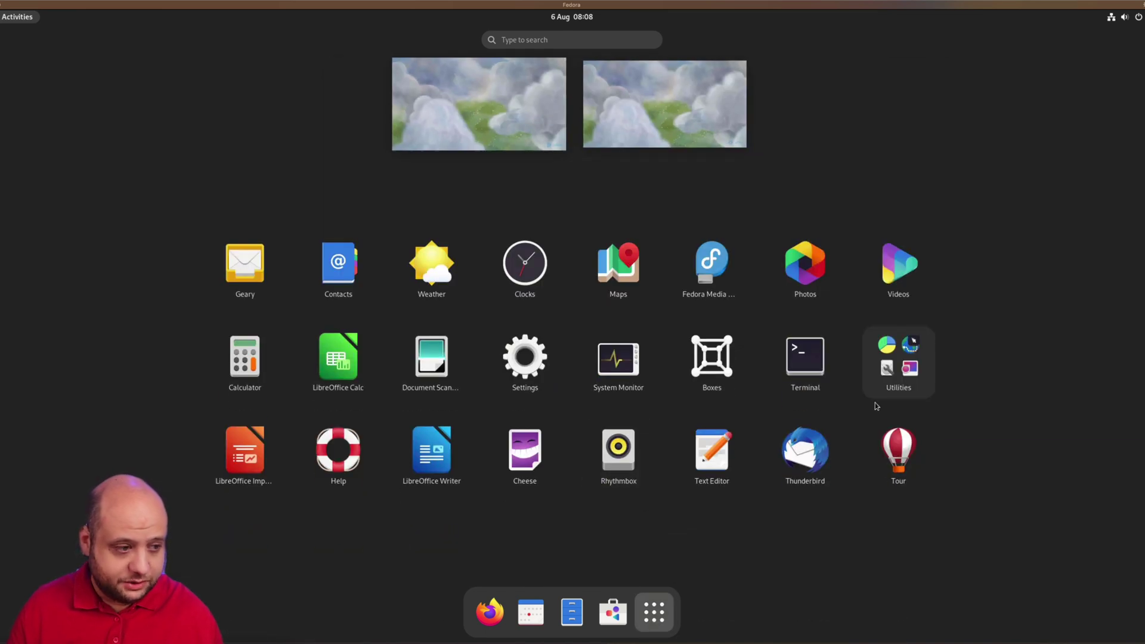
left_click(881, 362)
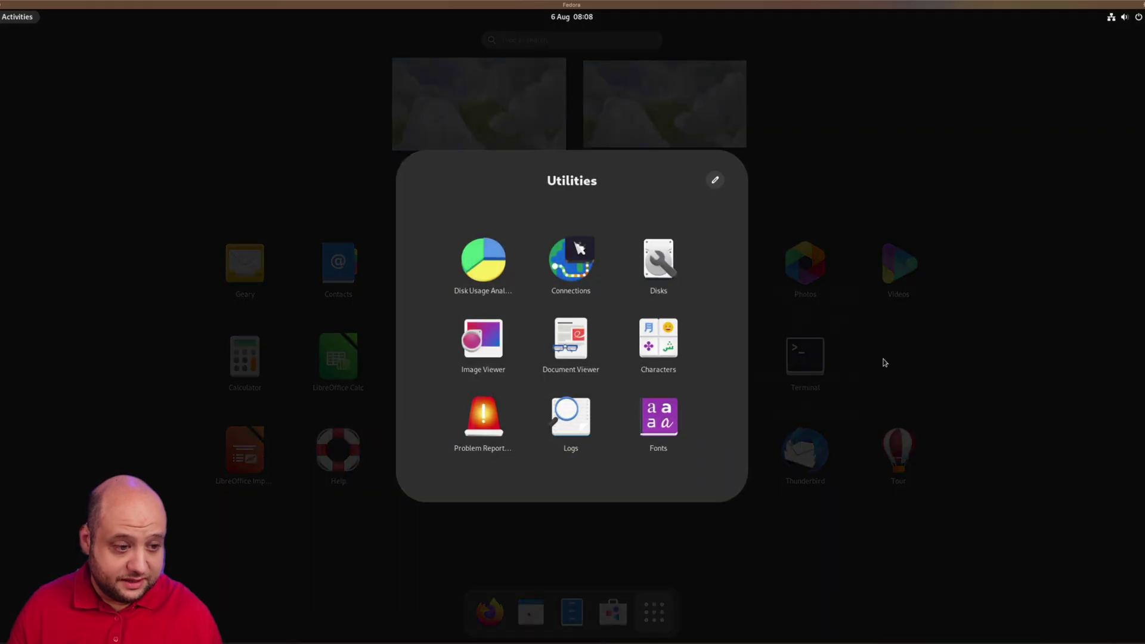
left_click(882, 361)
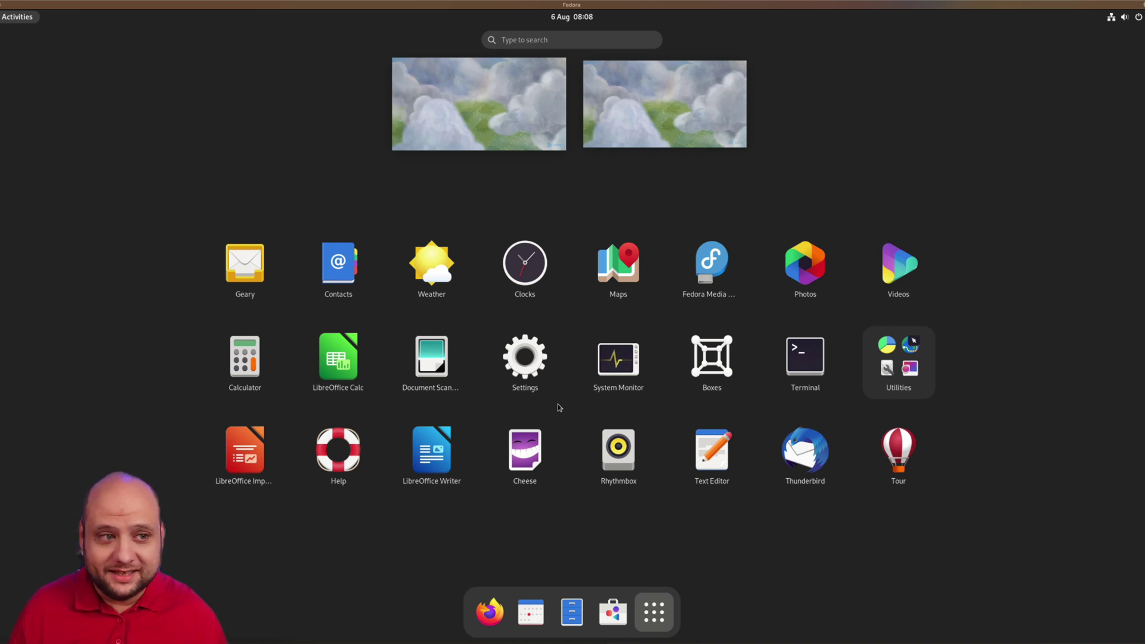
Log out of the GNOME session from the quick settings power menu.
left_click(17, 17)
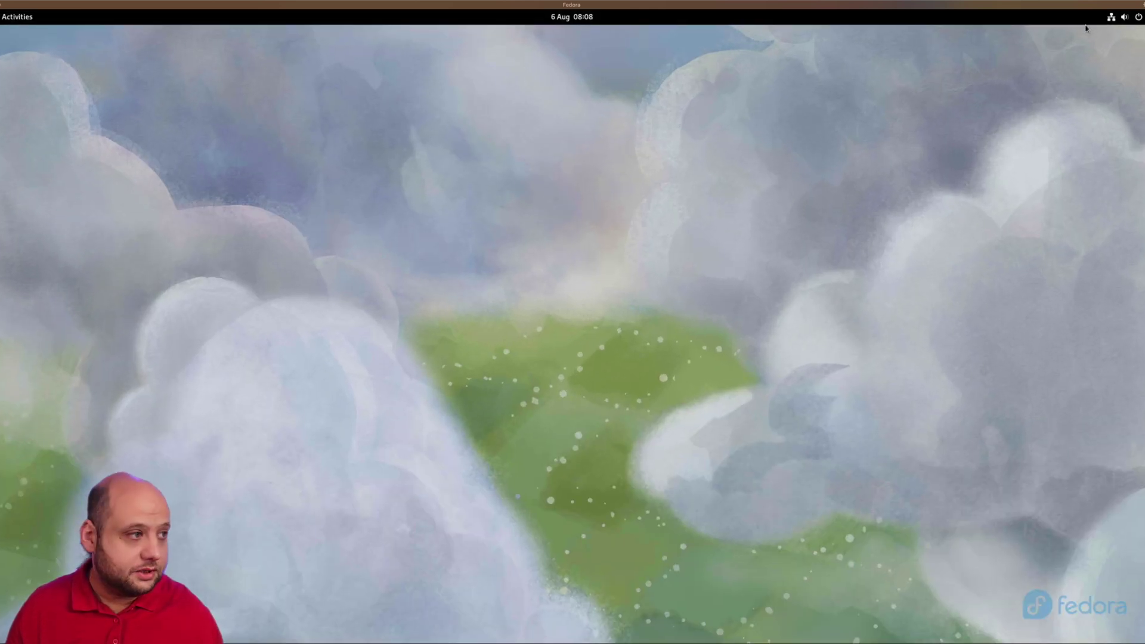
left_click(1137, 17)
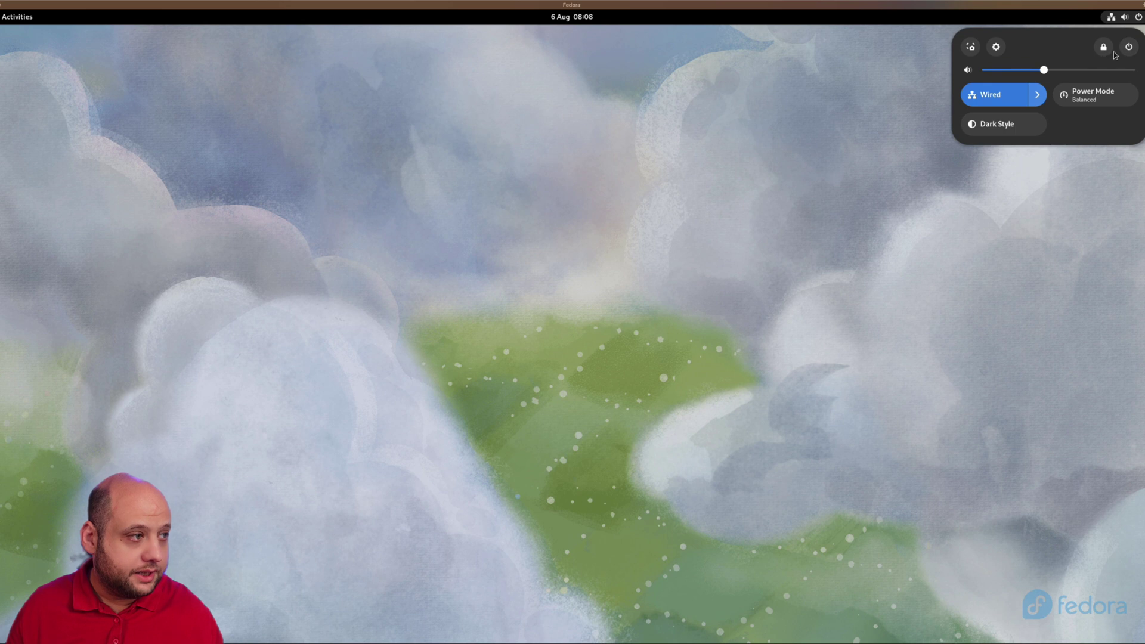
left_click(1129, 47)
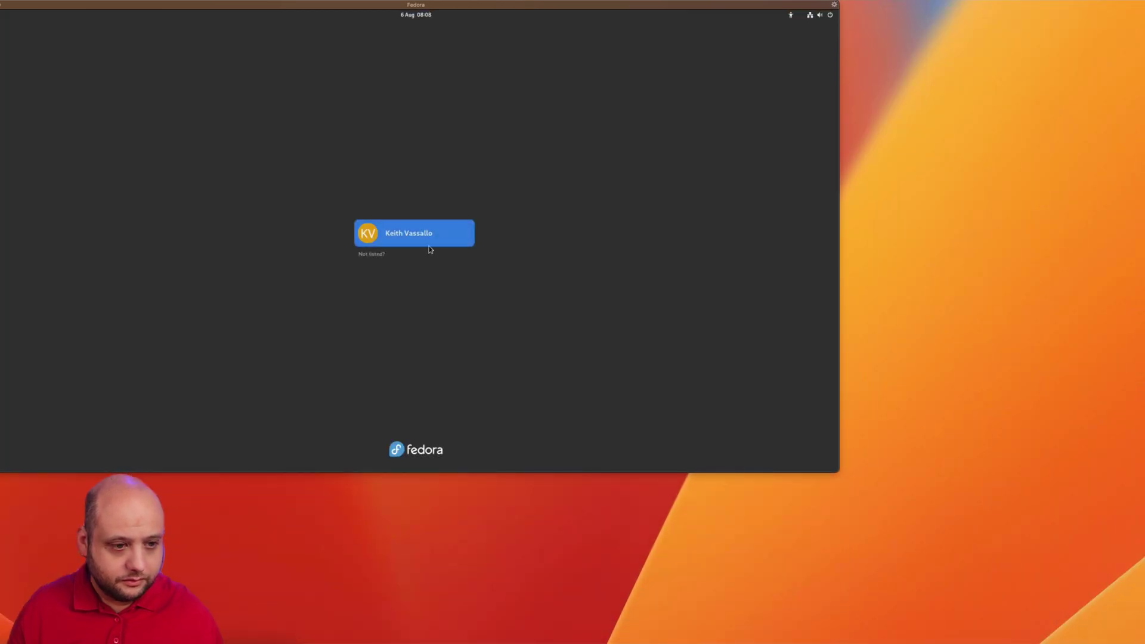
Sign back in to the user account with its password.
left_click(428, 242)
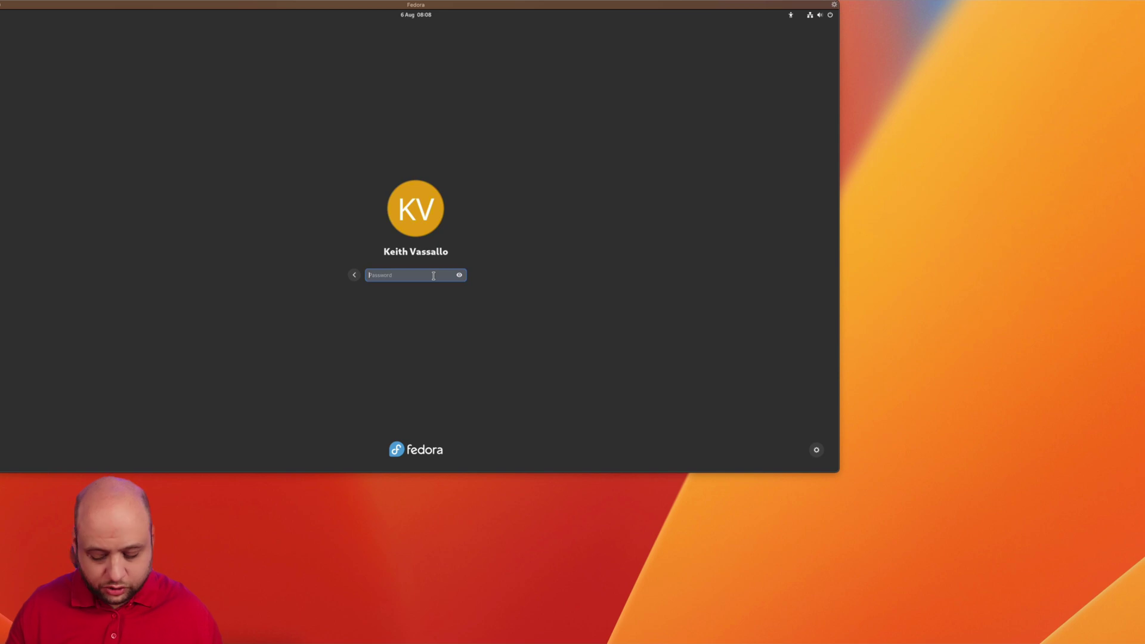
type("*******")
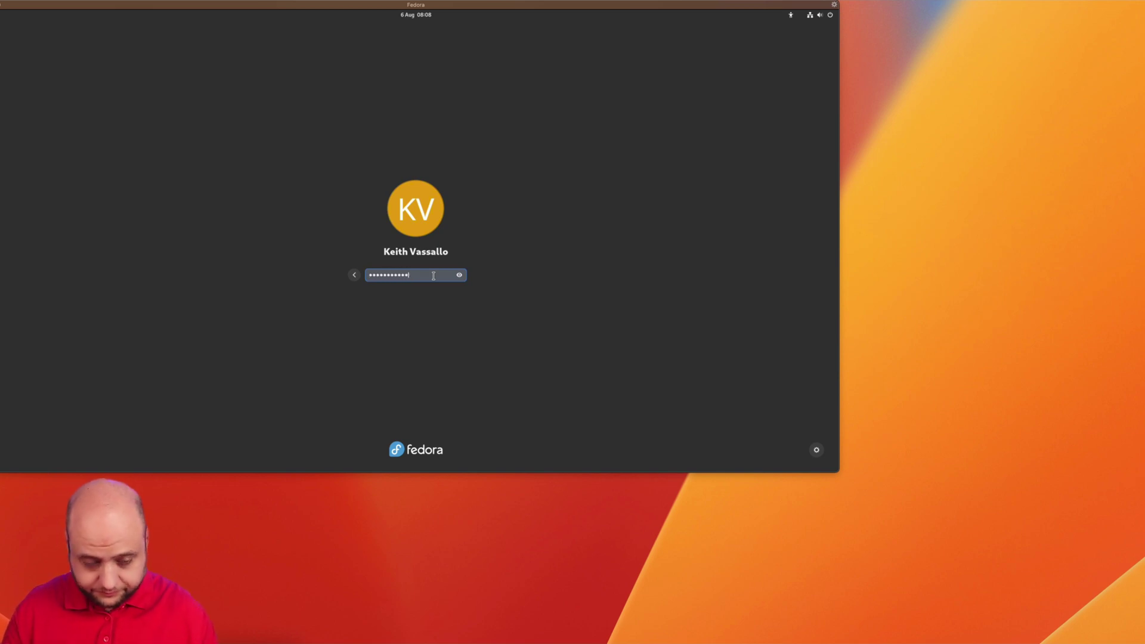
key("Return")
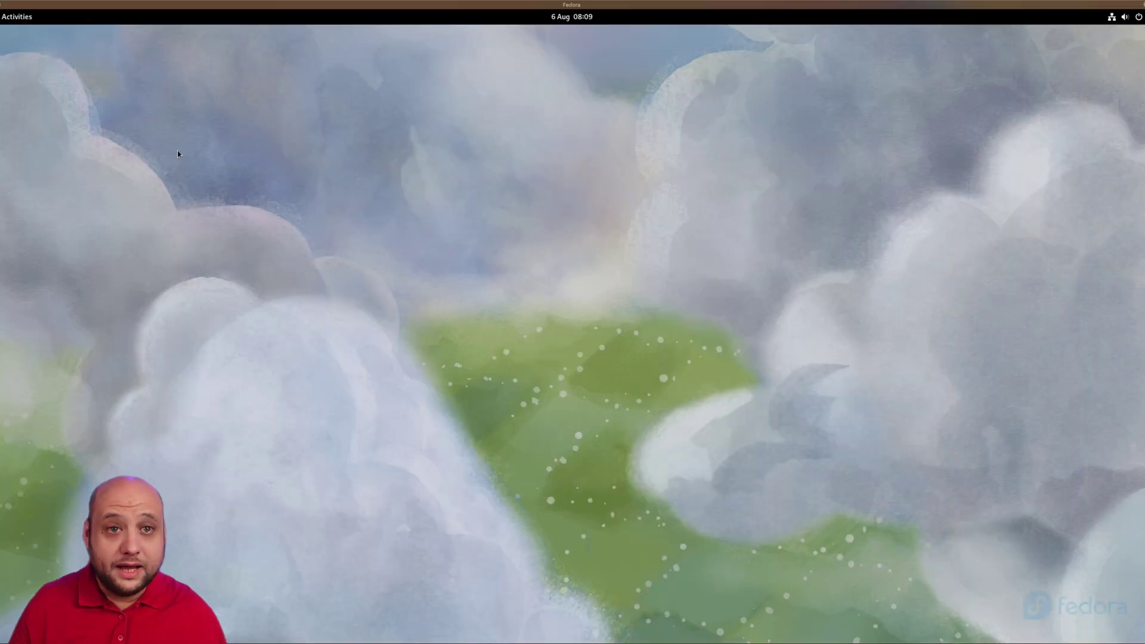
Find iCloud Reminders on the second app-grid page and launch it.
left_click(17, 16)
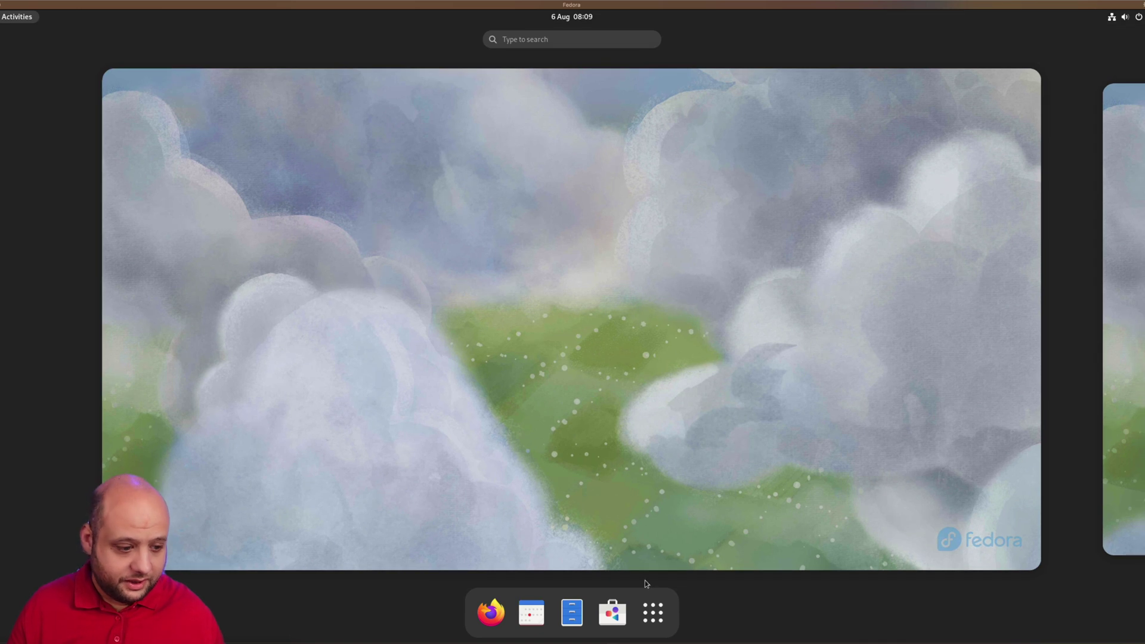
left_click(653, 612)
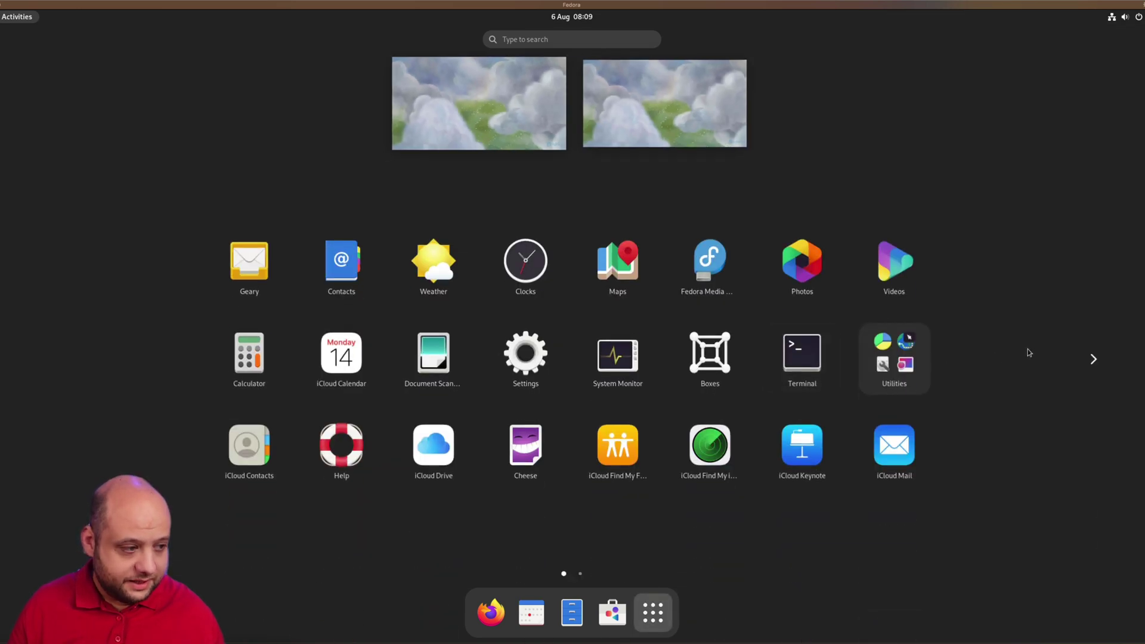
left_click(1091, 358)
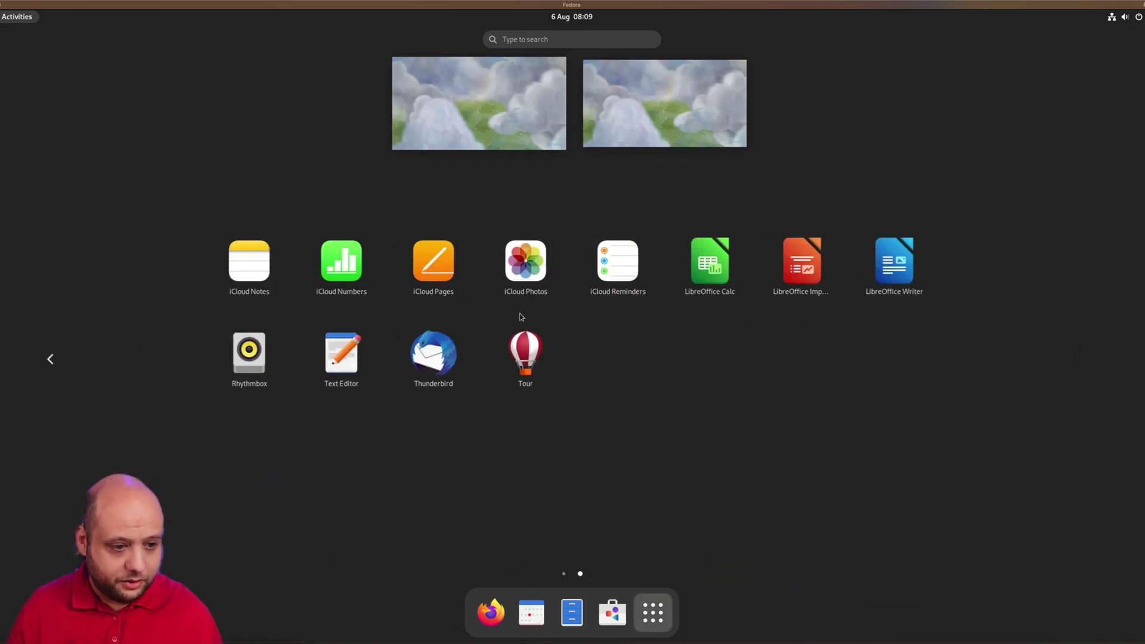
left_click(51, 359)
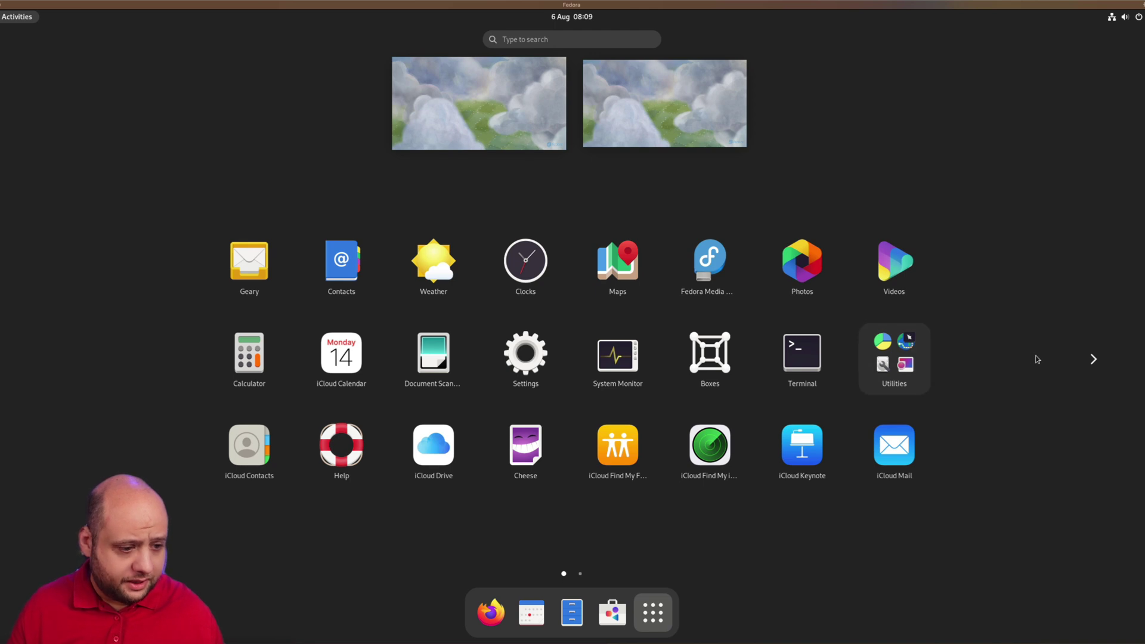
left_click(1090, 362)
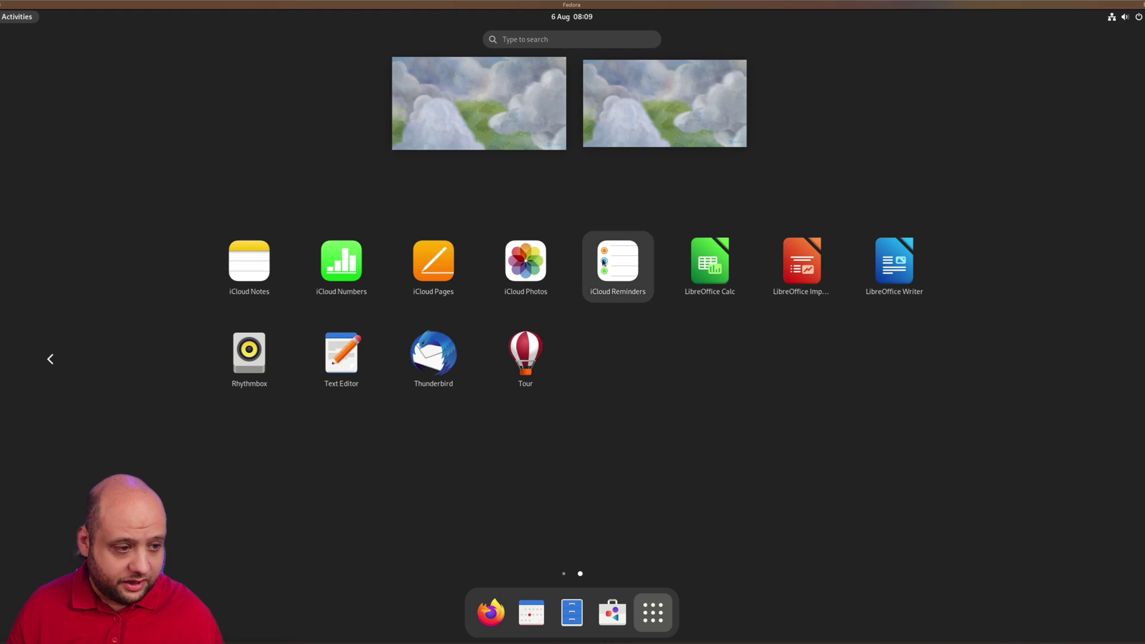
left_click(613, 267)
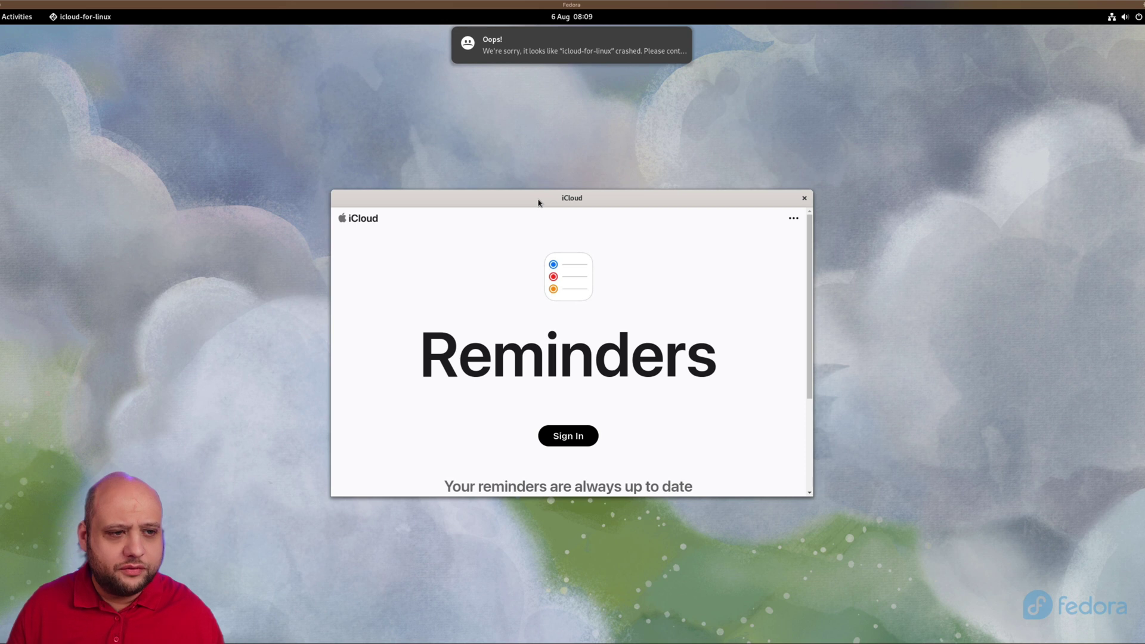
Move the iCloud Reminders window higher and drag its bottom edge to make it taller.
mouse_move(499, 59)
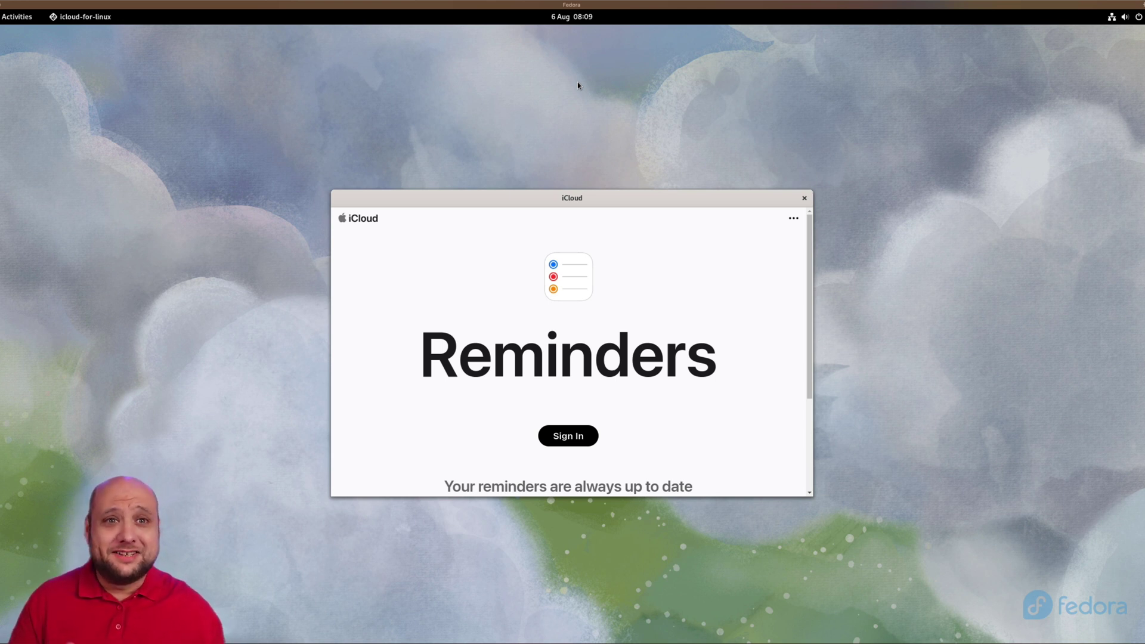
left_click_drag(485, 198, 468, 82)
left_click_drag(630, 378, 663, 510)
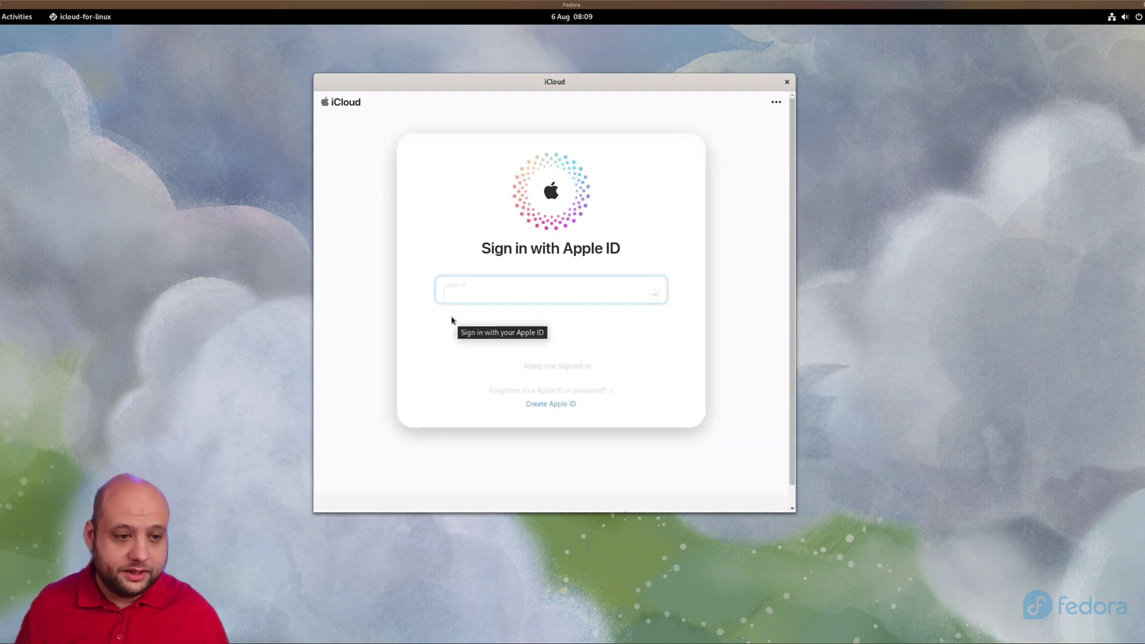
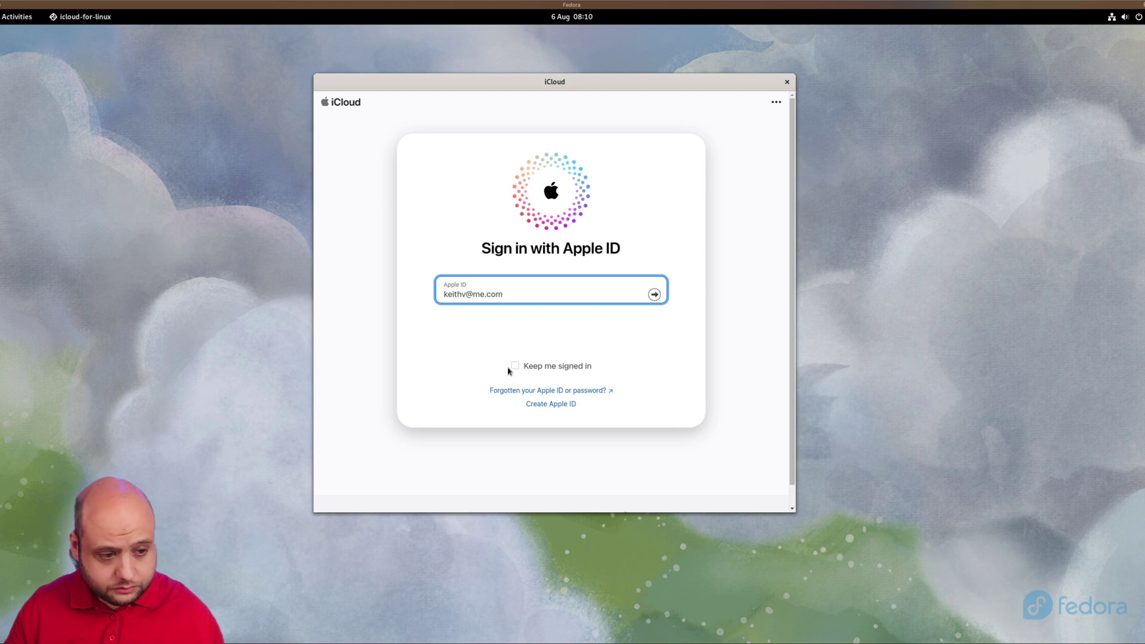
Enter the Apple ID, tick Keep me signed in, and paste the account password.
left_click(515, 366)
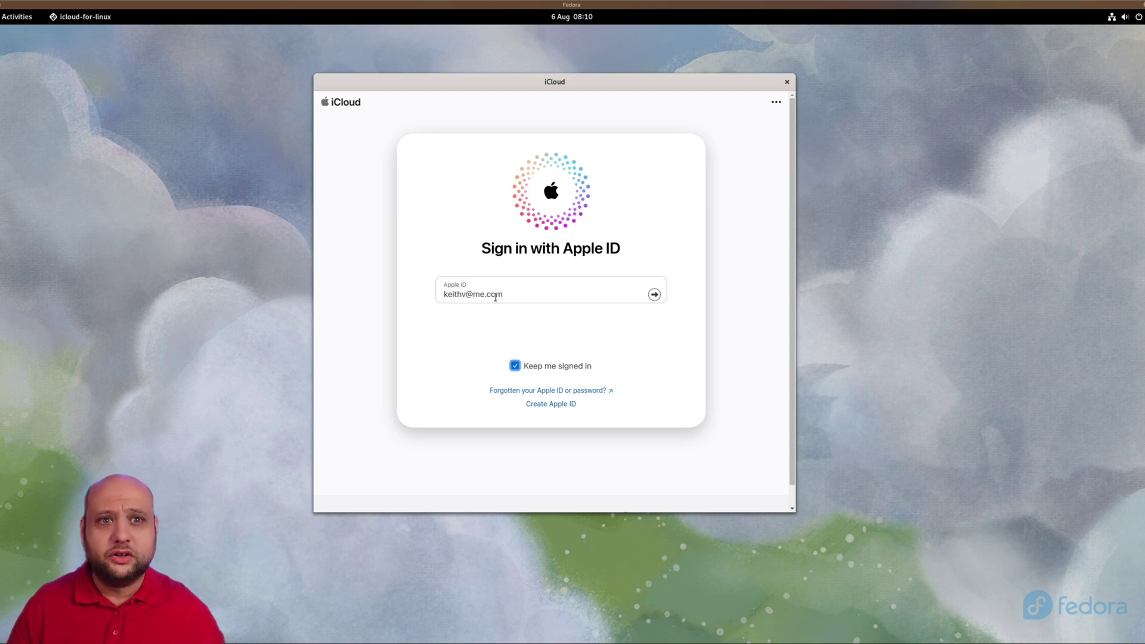
left_click(654, 294)
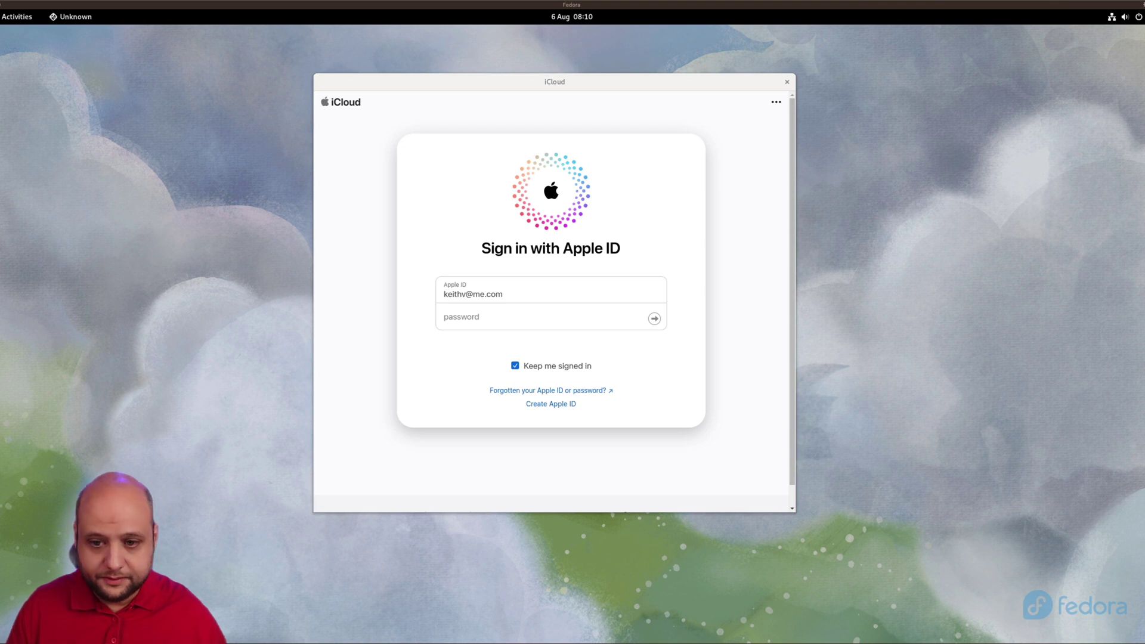
left_click(481, 325)
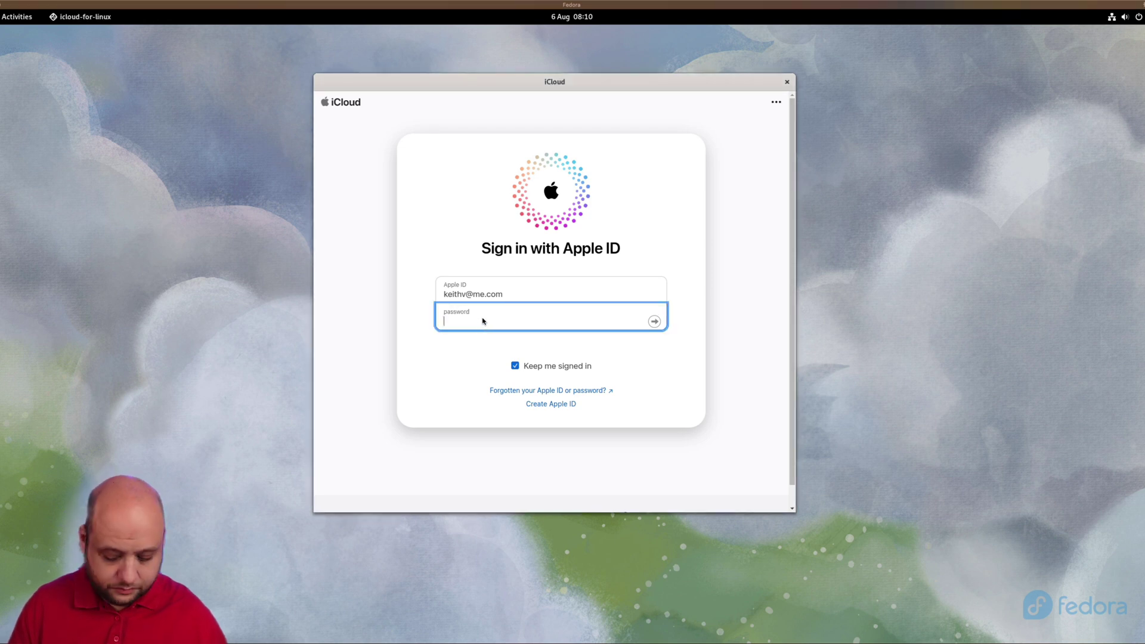
key("ctrl+v")
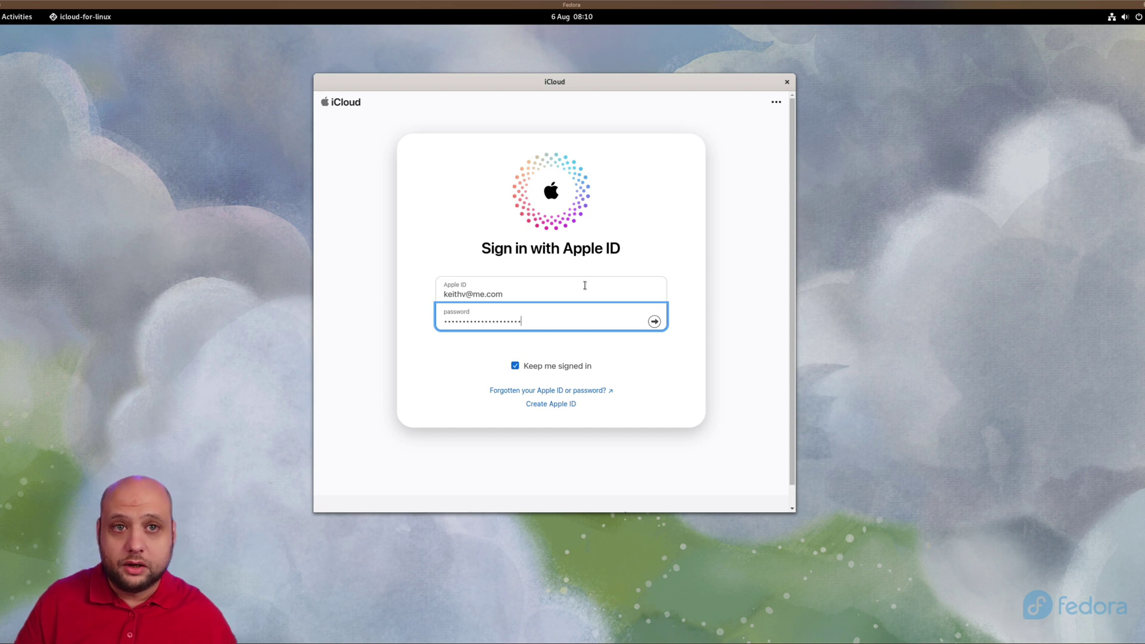
left_click(654, 322)
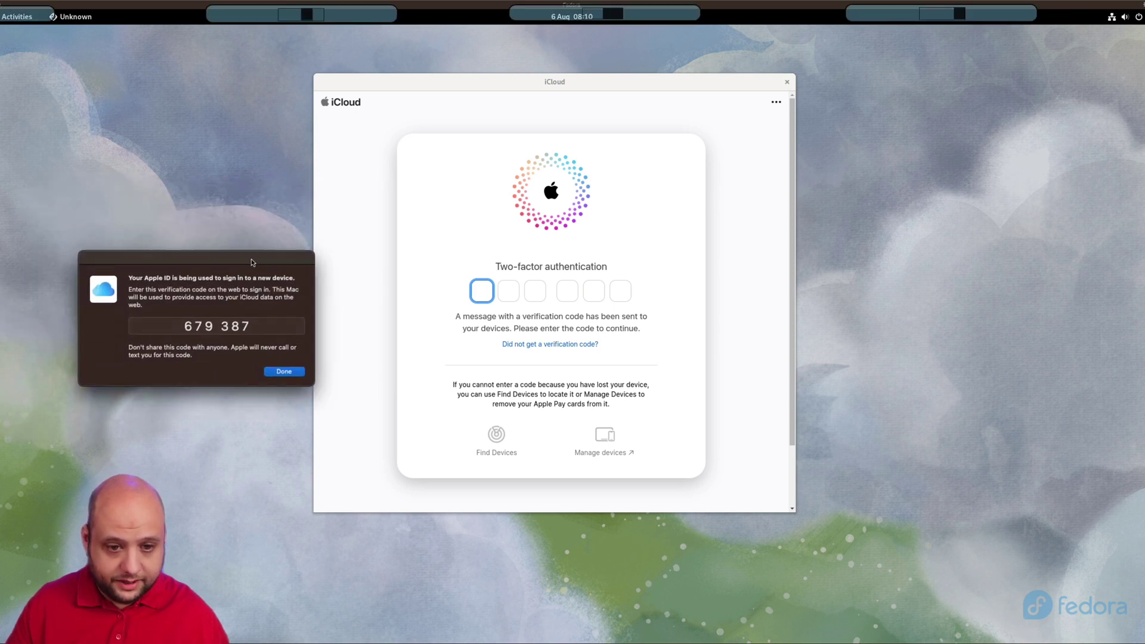
Enter the two-factor verification code and trust this browser.
left_click(477, 291)
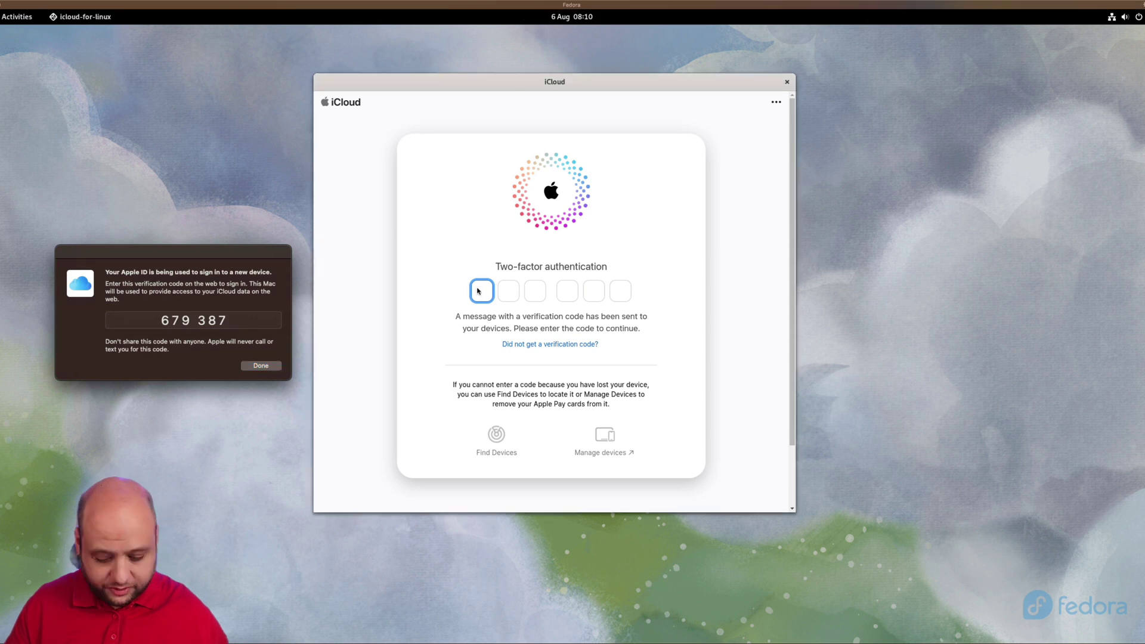
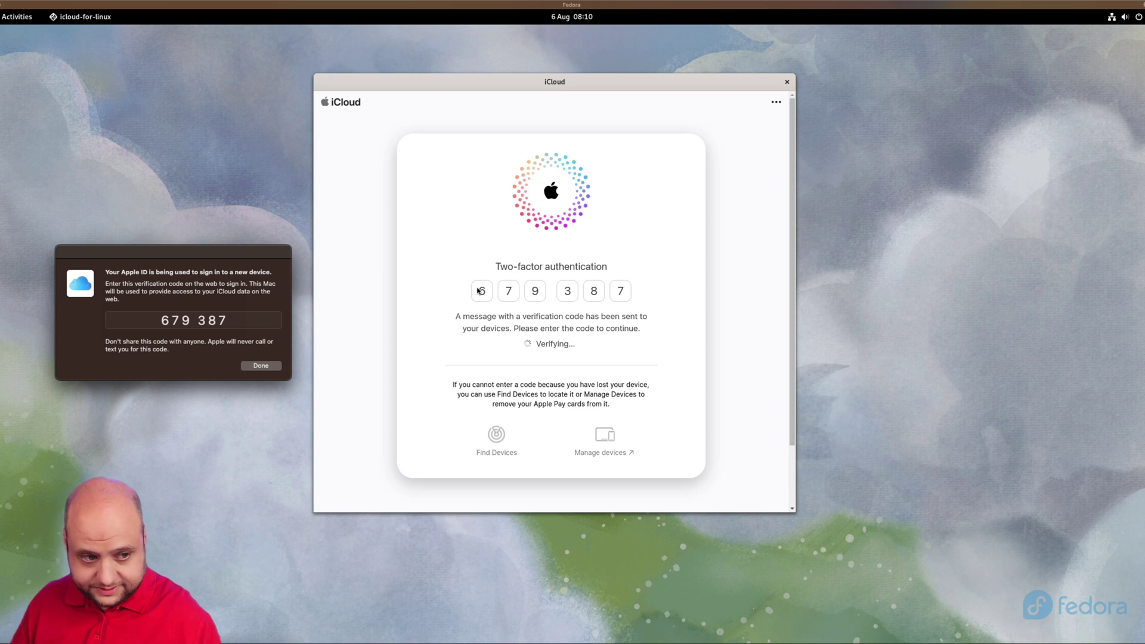
left_click(276, 368)
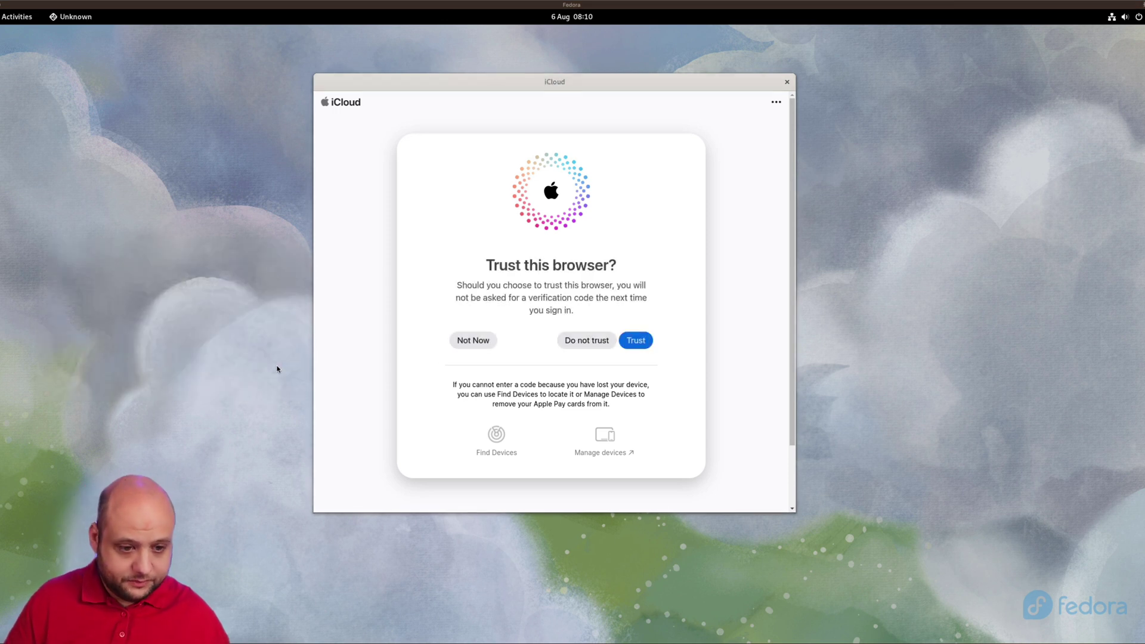
left_click(642, 338)
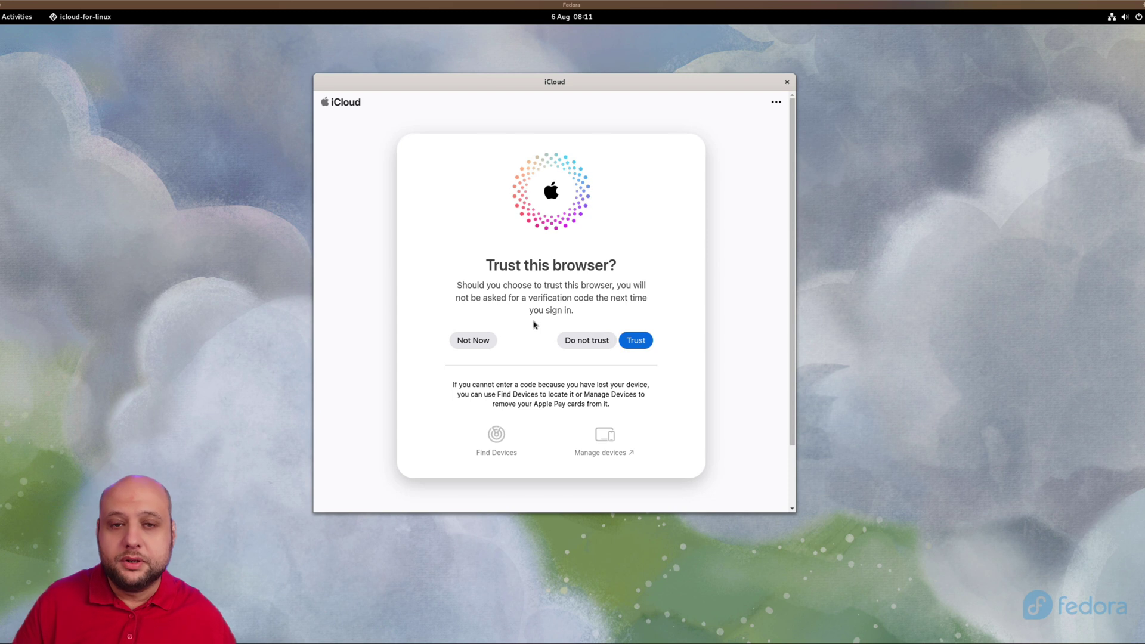
left_click(632, 342)
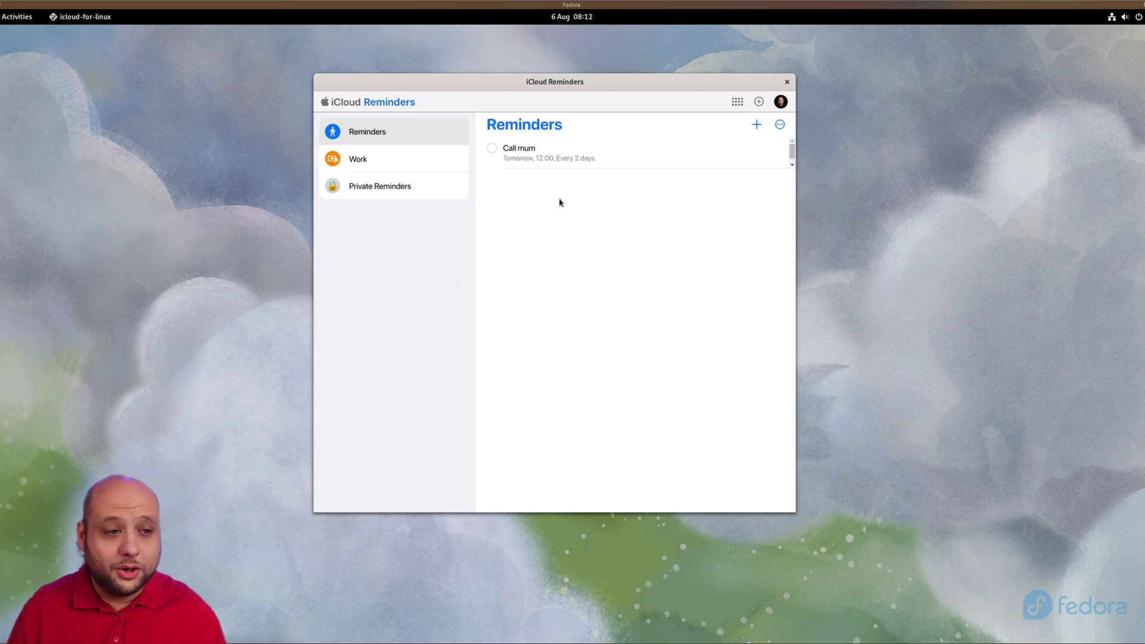
View the Work list, return to Reminders, and open then close the list's options menu.
left_click(415, 160)
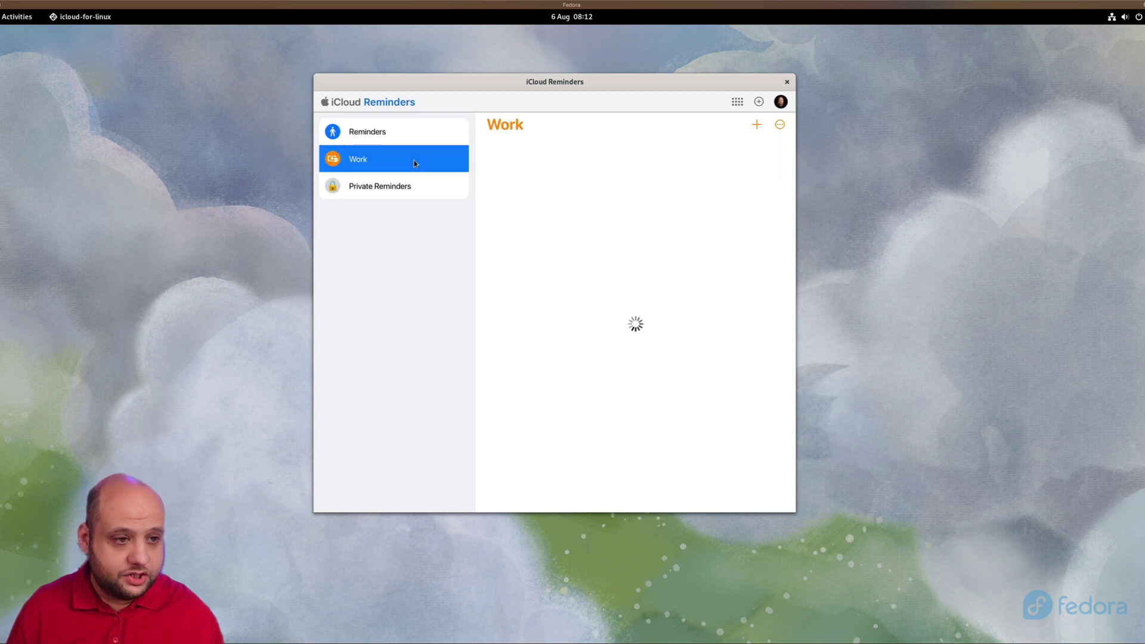
left_click(377, 136)
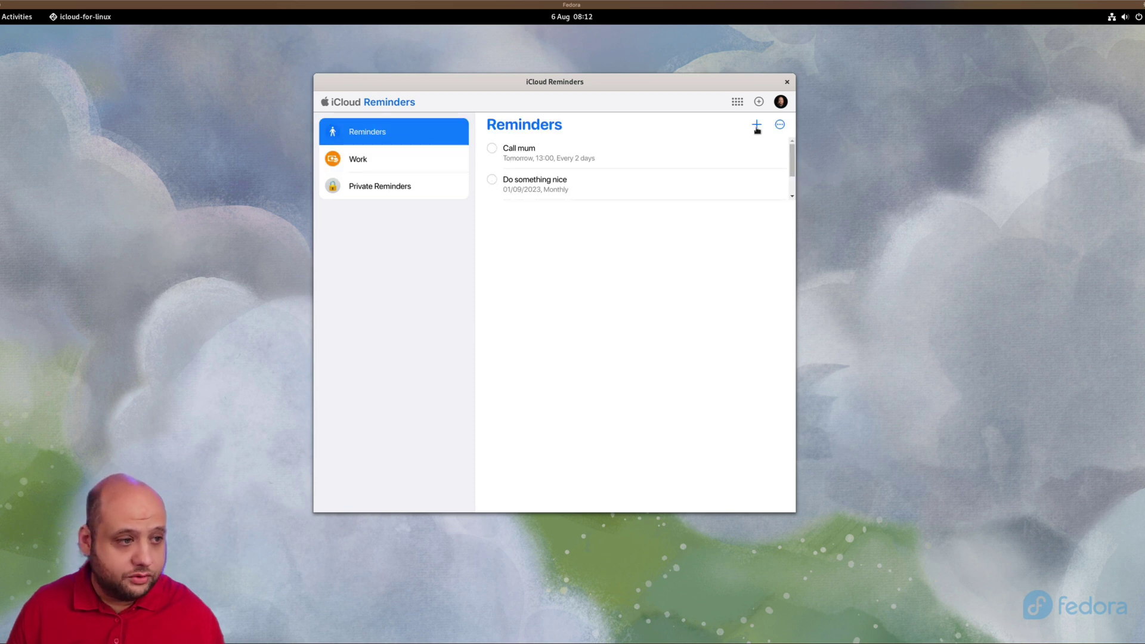
left_click(779, 125)
left_click(730, 268)
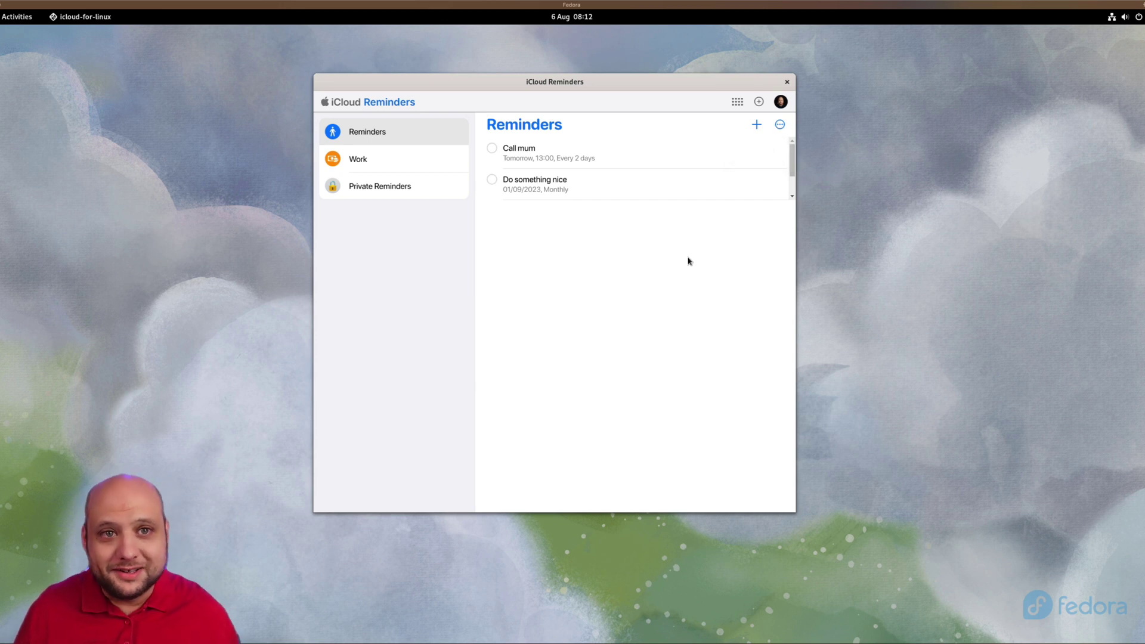
Close iCloud Reminders and launch iCloud Drive from the app grid.
left_click(786, 83)
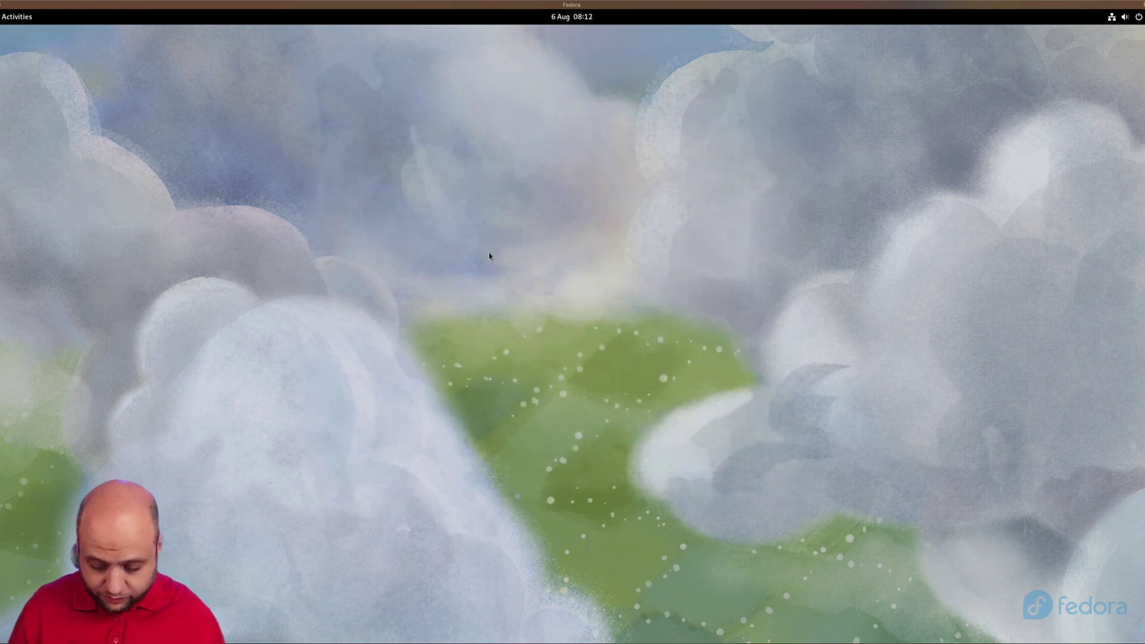
key("super")
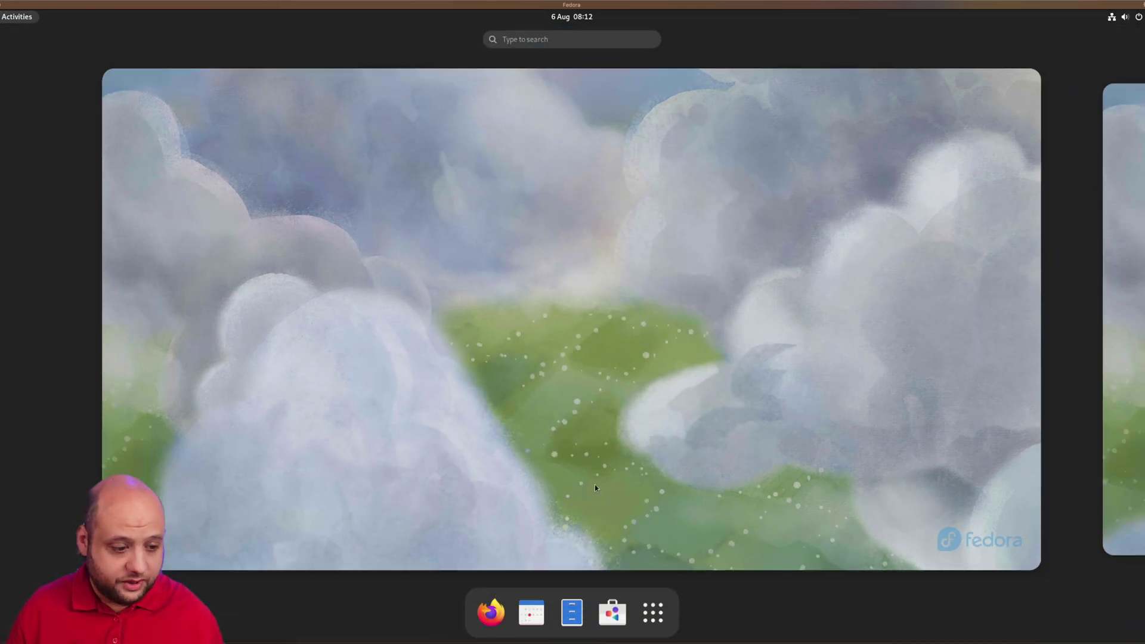
left_click(652, 612)
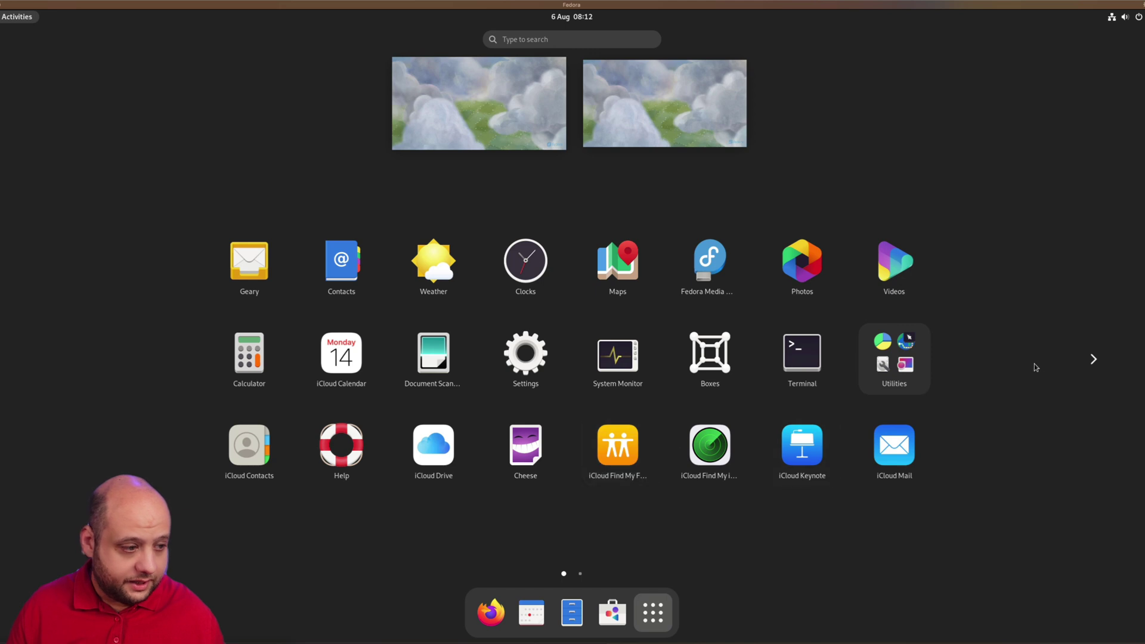
left_click(1091, 359)
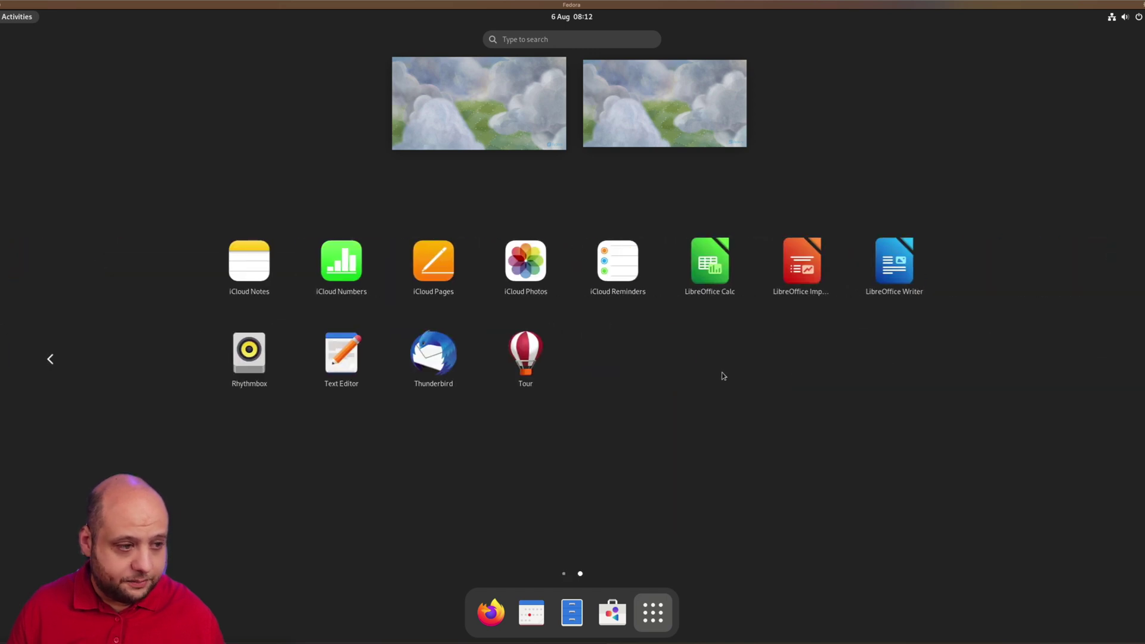
left_click(51, 359)
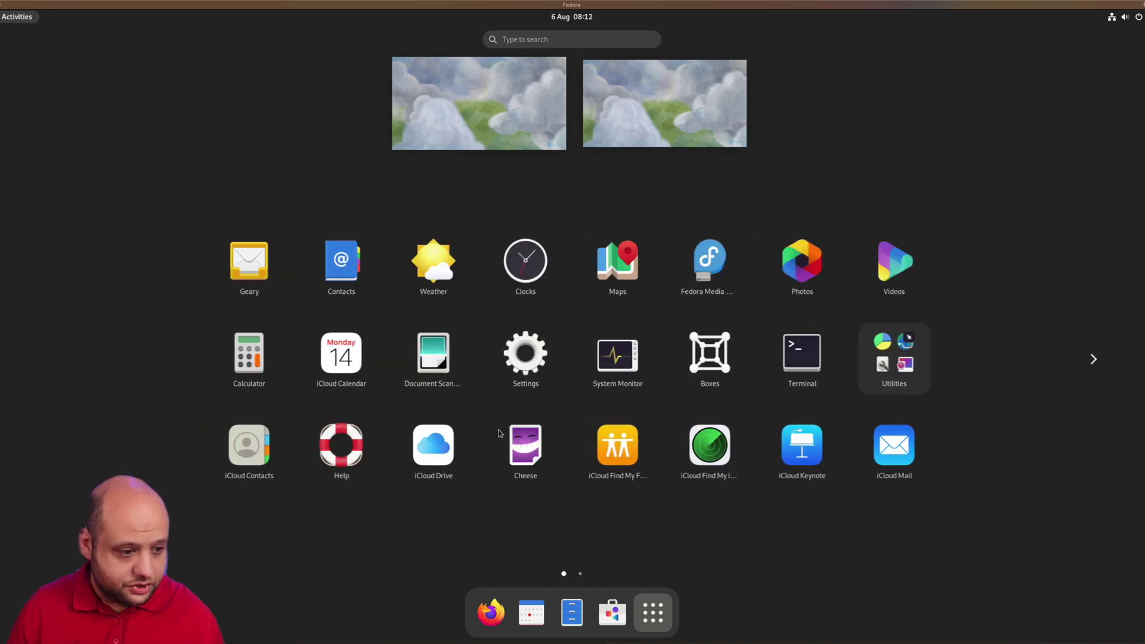
left_click(434, 447)
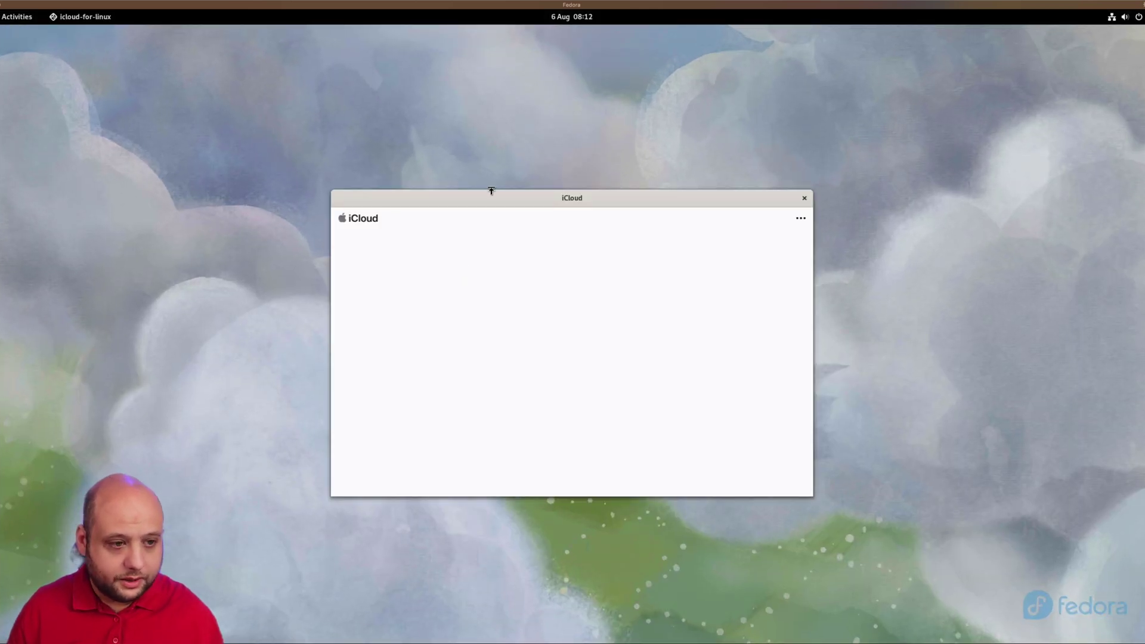
Move and enlarge the iCloud Drive window, then scroll through the Recents list.
left_click_drag(493, 198, 485, 89)
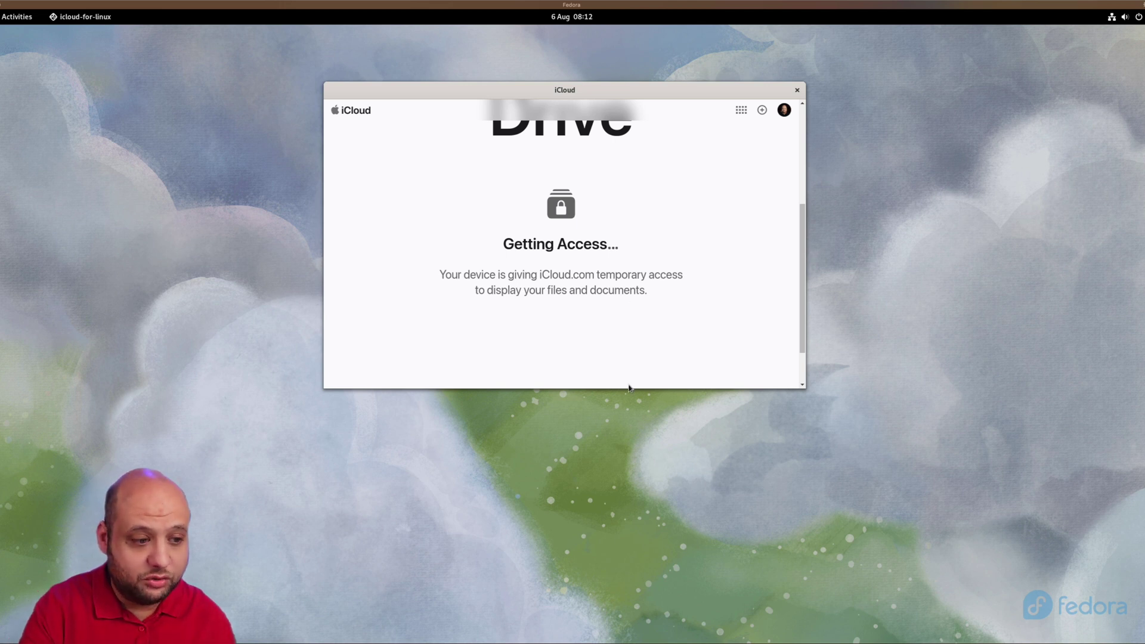
left_click_drag(629, 388, 642, 571)
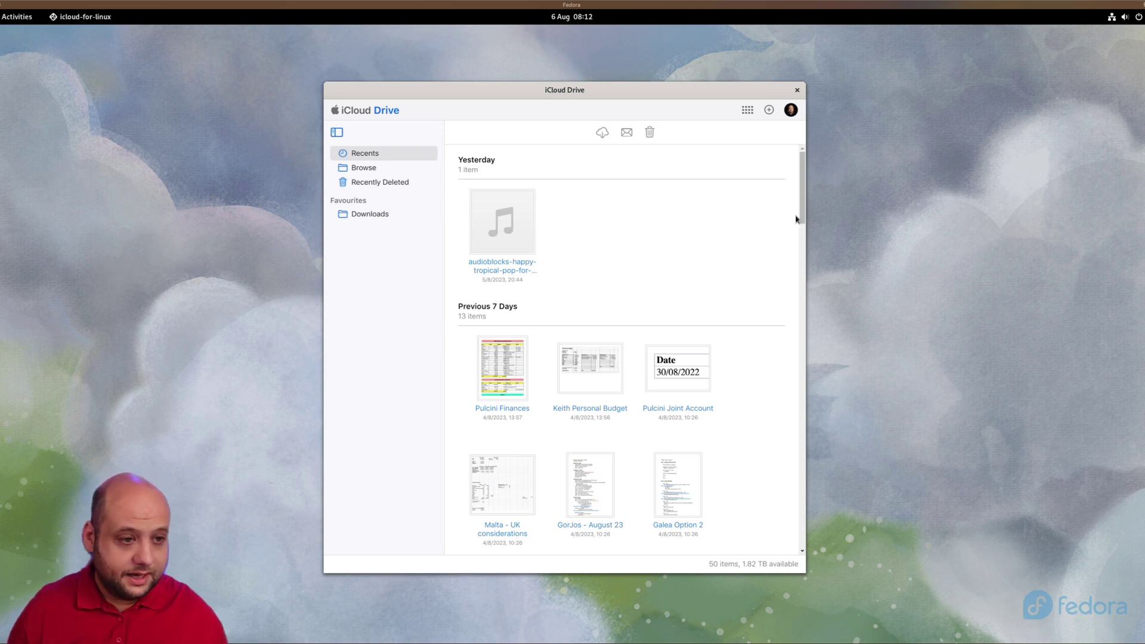
scroll(800, 233, "down", 2)
left_click_drag(799, 236, 784, 144)
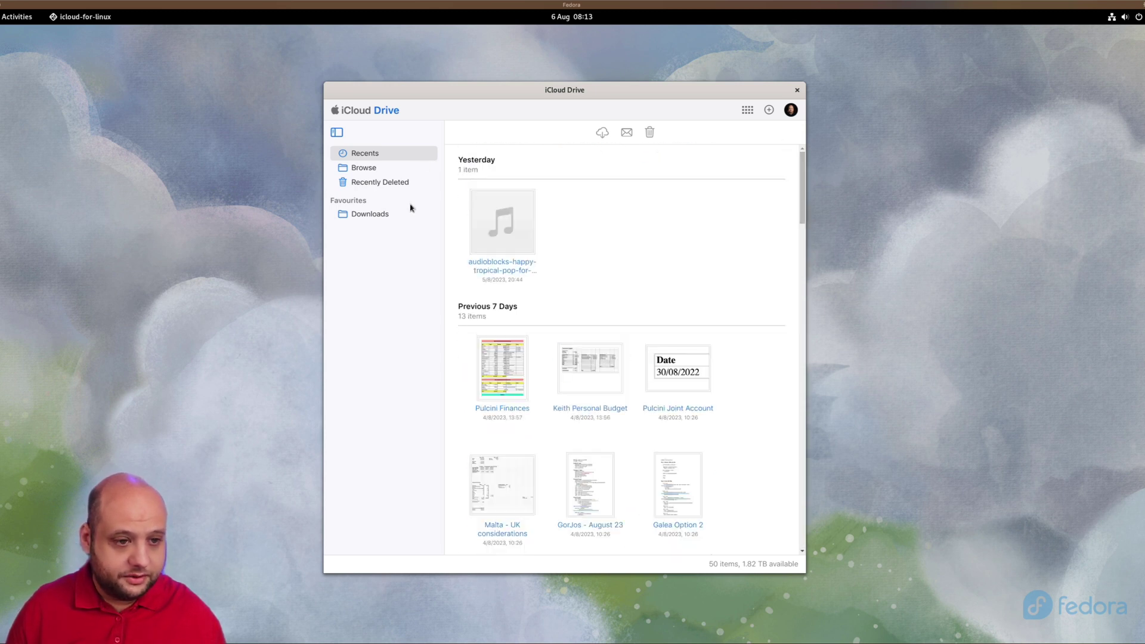
Close iCloud Drive and go to the second page of applications.
left_click(795, 91)
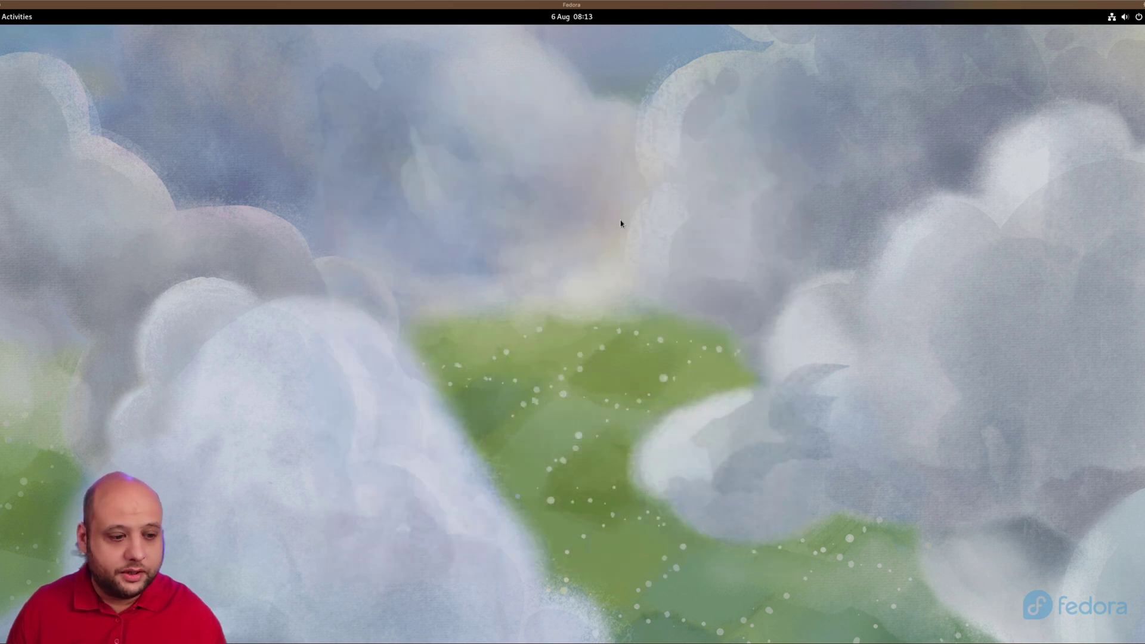
key("super")
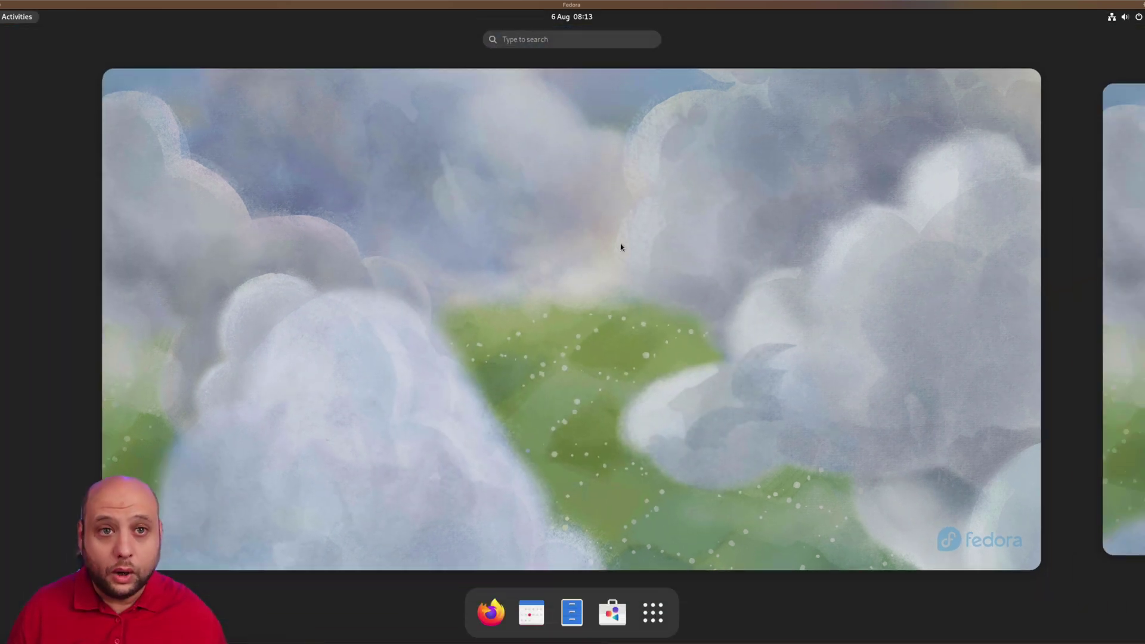
left_click(653, 612)
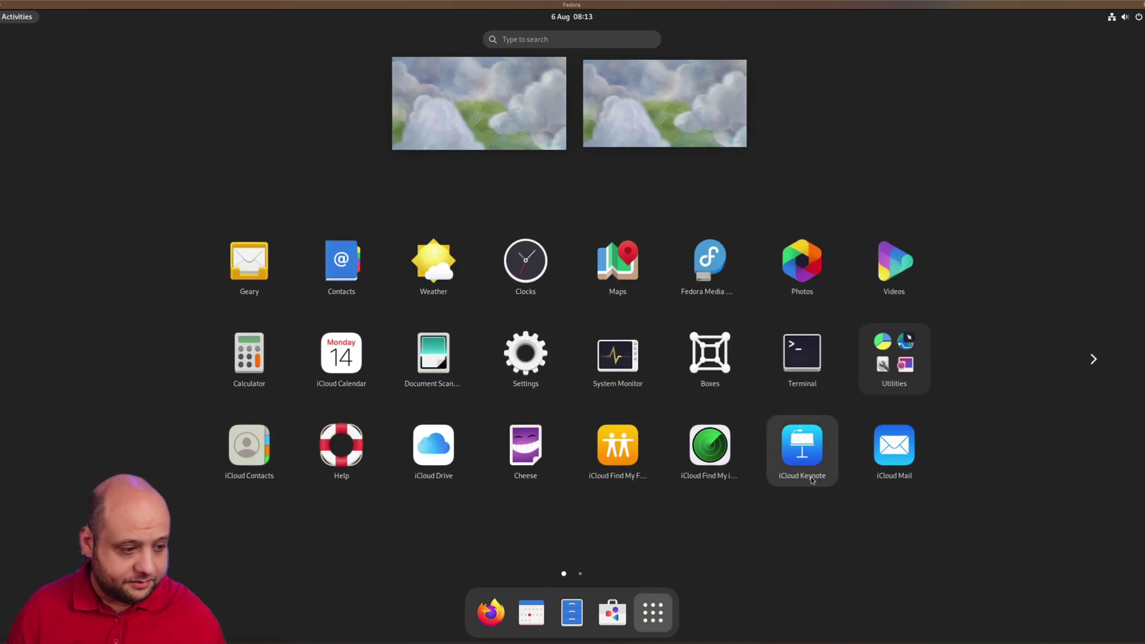
left_click(1093, 358)
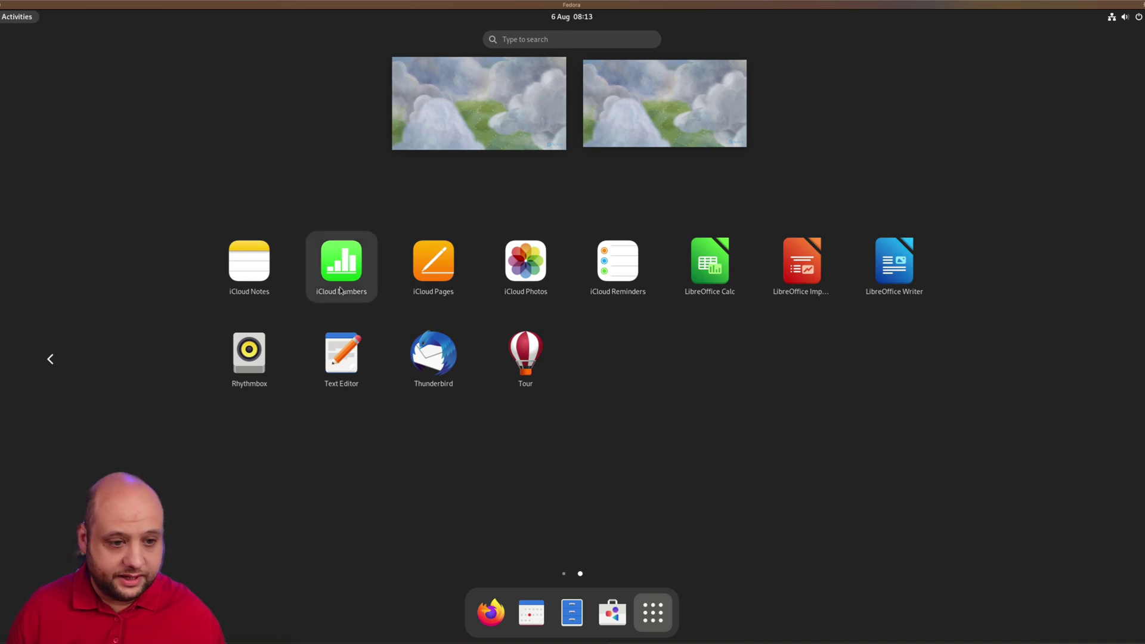
Launch iCloud Pages to view recent cover letters and CVs, then close it.
left_click(453, 271)
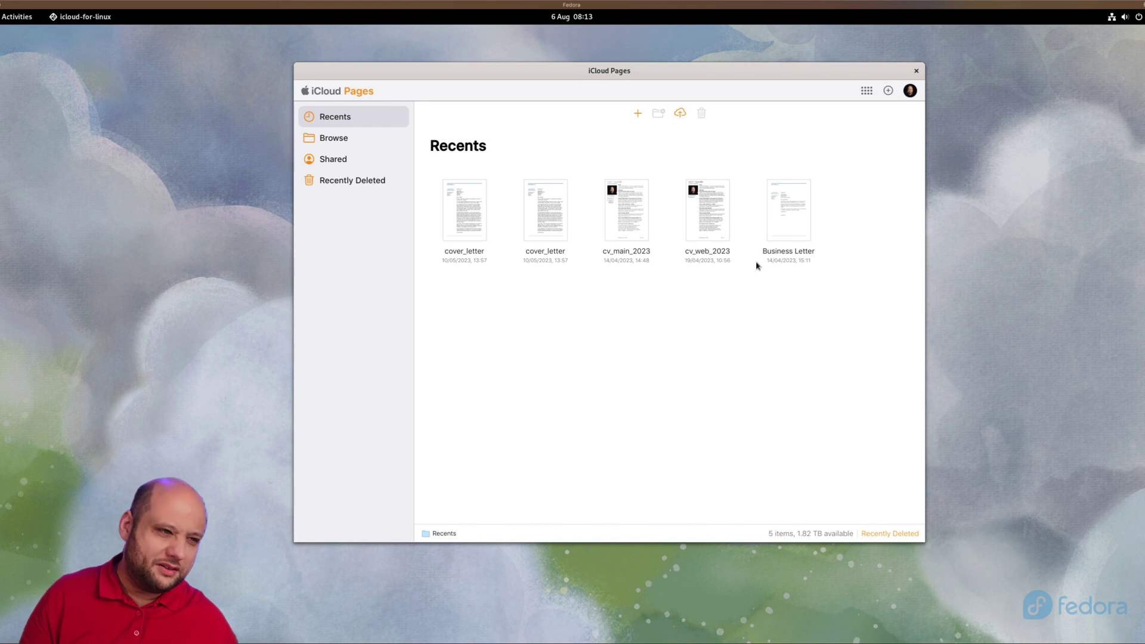
left_click(916, 71)
key("super")
key("super")
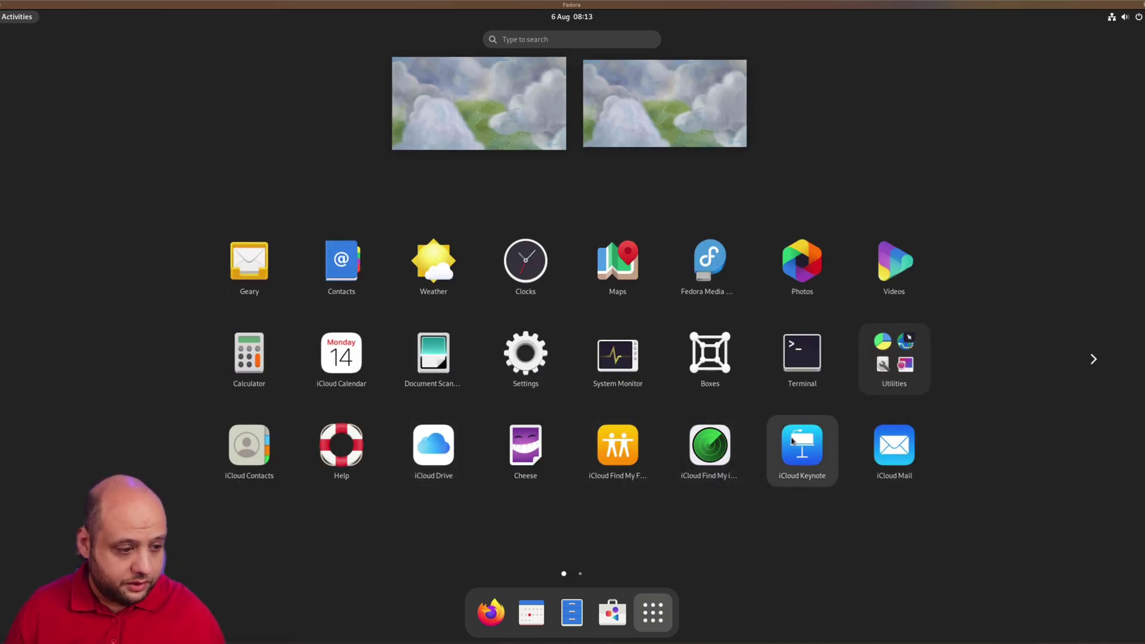
Open the 21 August 2022 landscape photo from Favourites at full size, then close iCloud Photos.
left_click(1091, 358)
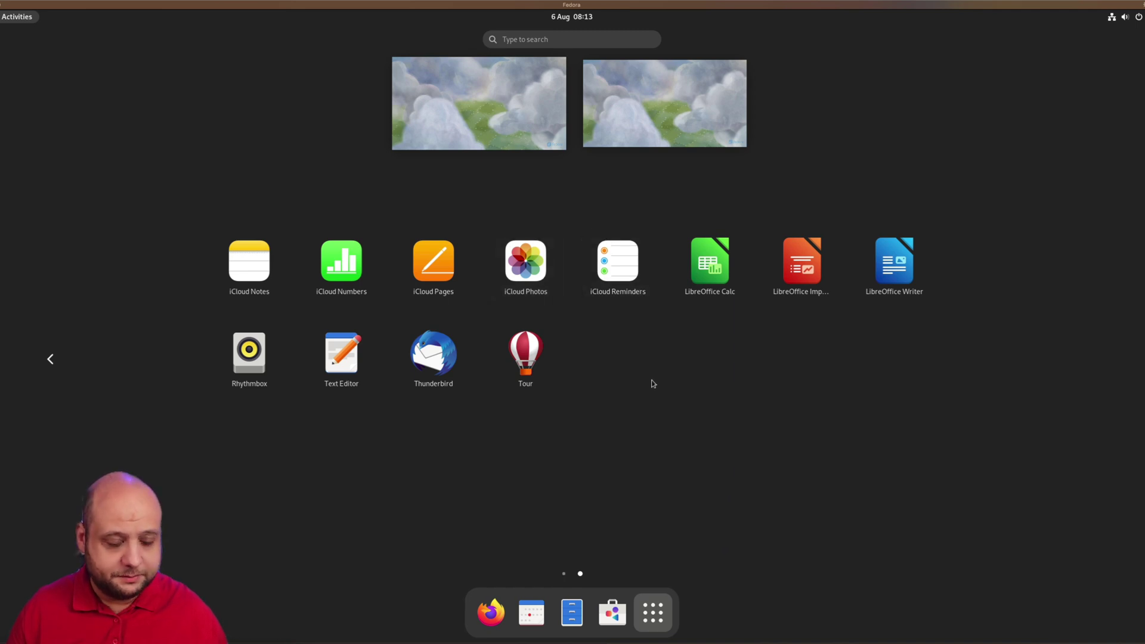
left_click(519, 280)
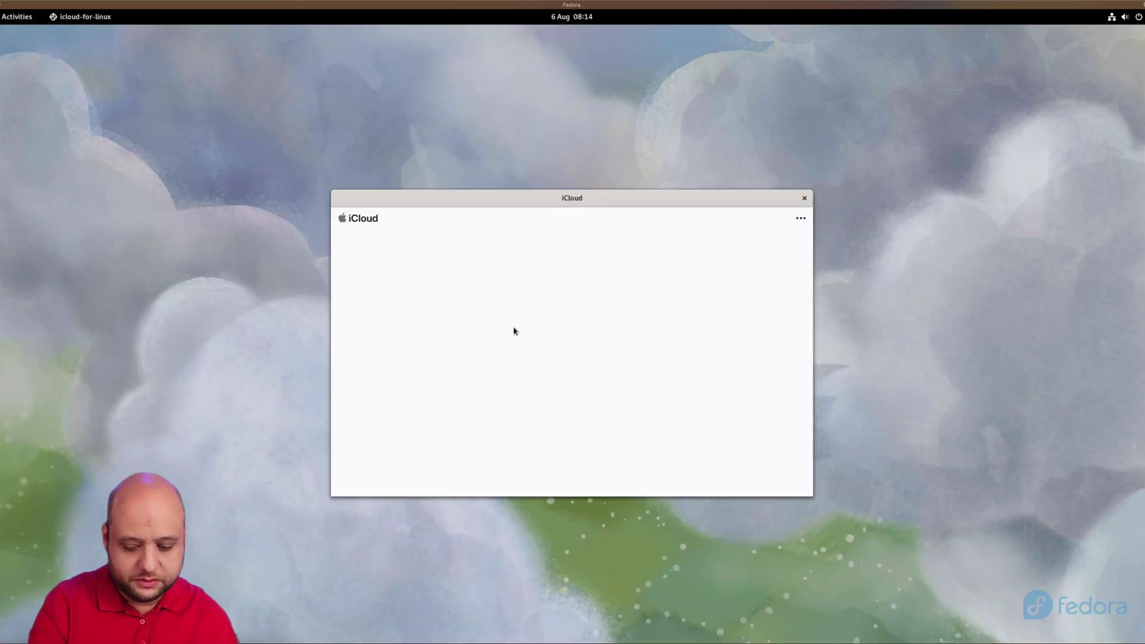
left_click_drag(551, 195, 502, 78)
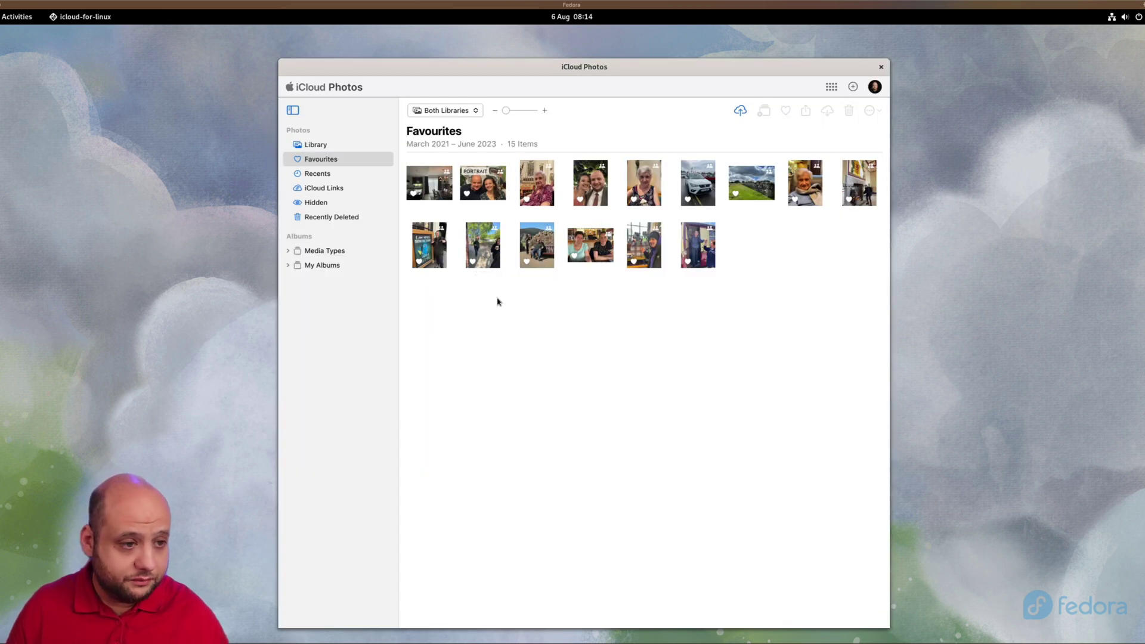
left_click(762, 194)
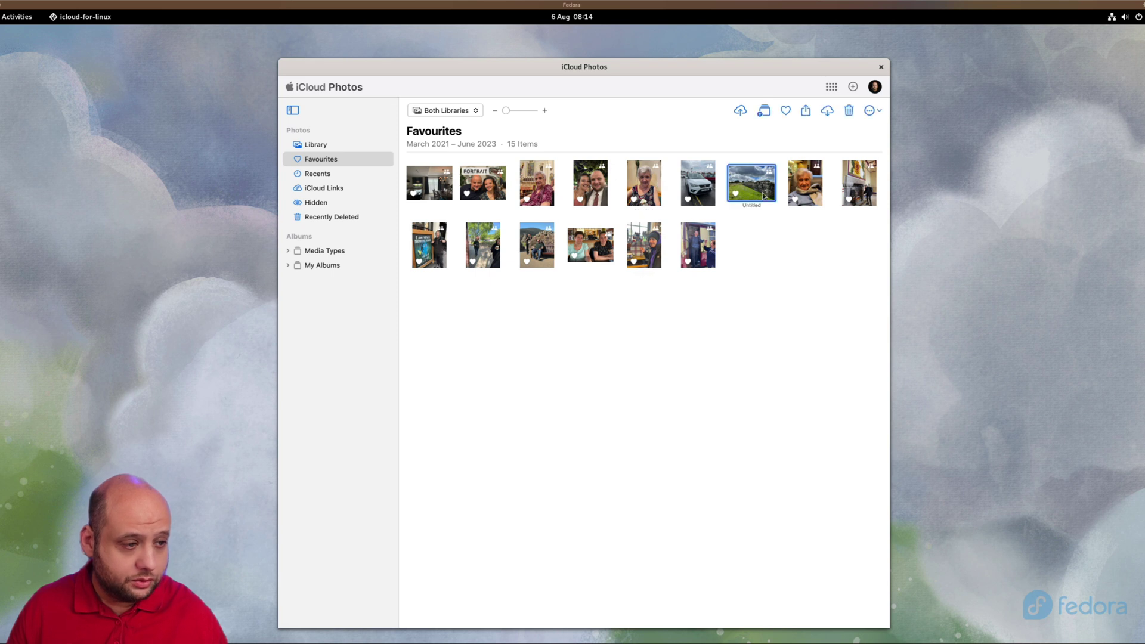
double_click(749, 199)
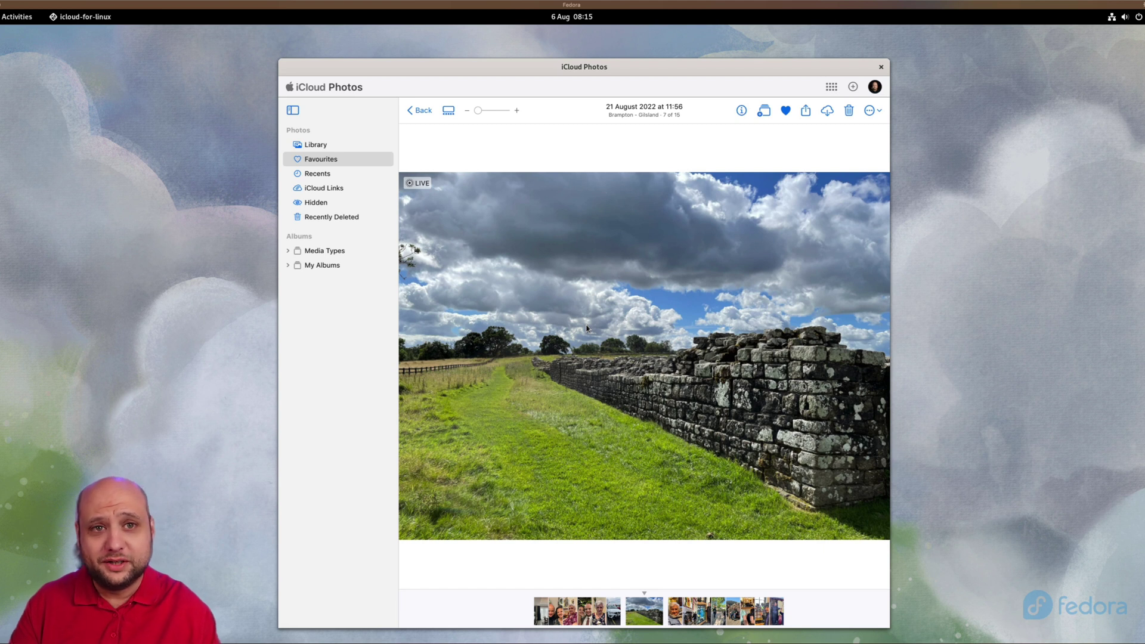
left_click(880, 67)
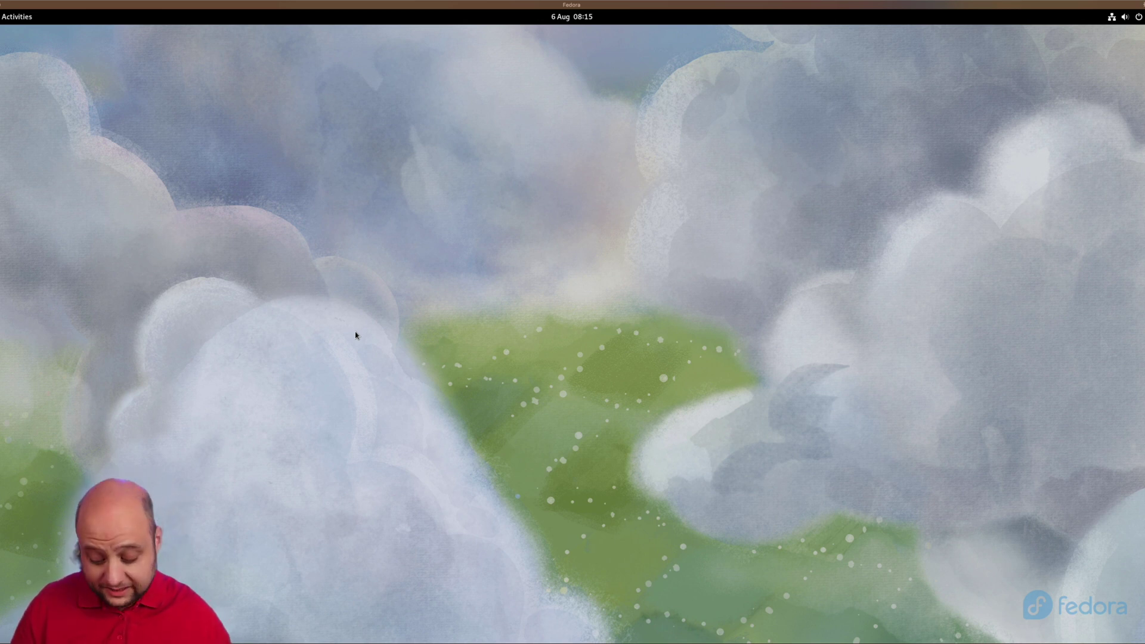
Search the Software store for 'cider', see no matching app, and close Software.
key("super")
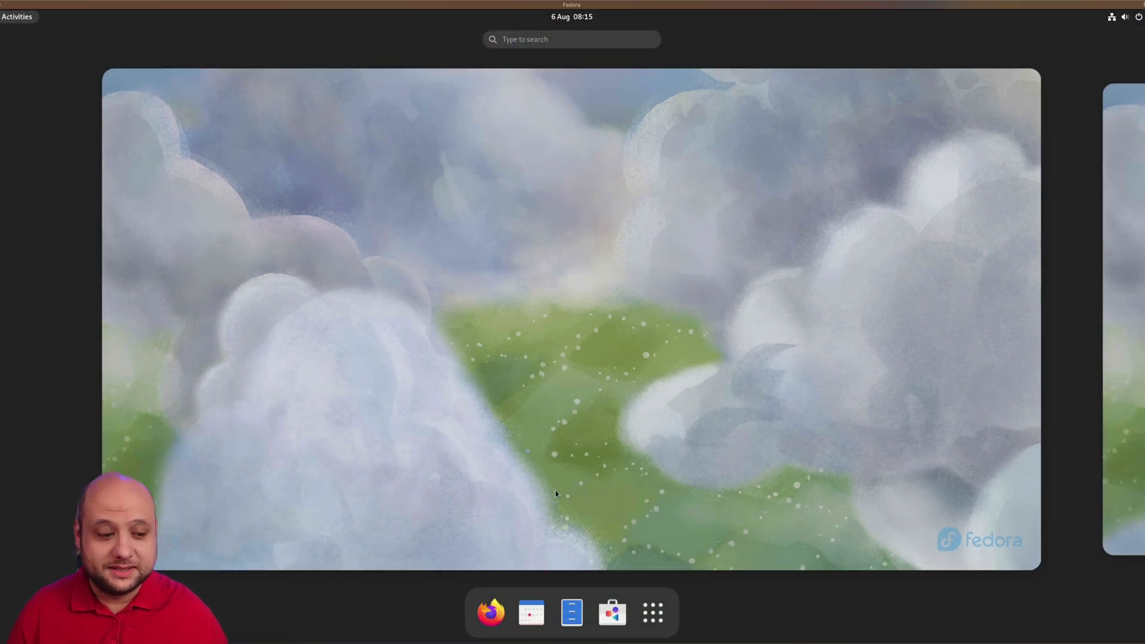
left_click(620, 598)
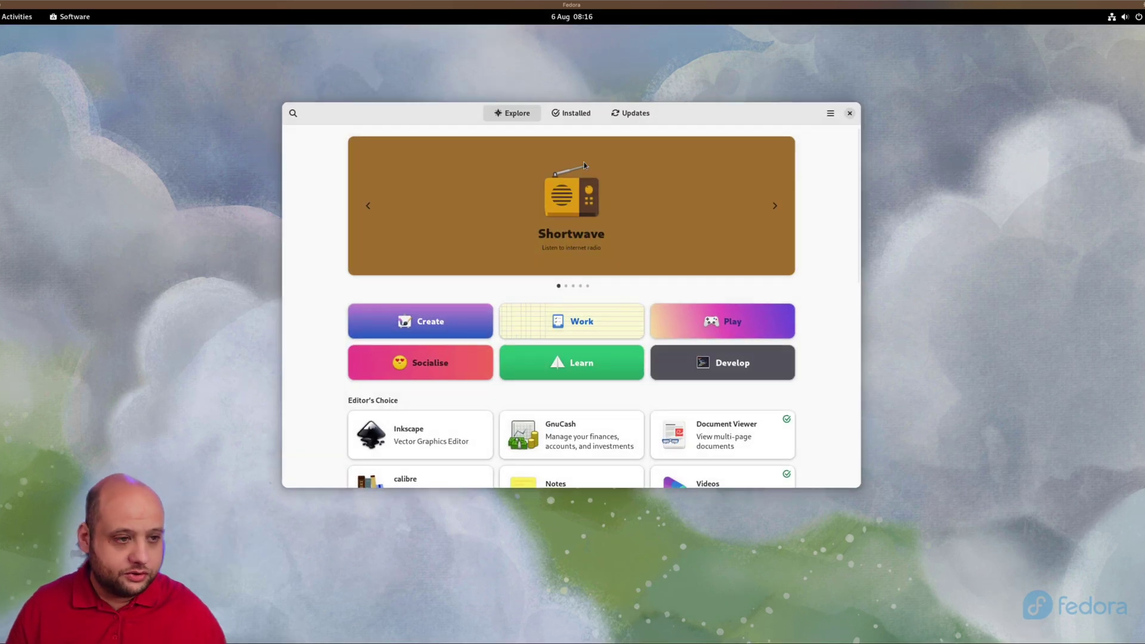
left_click_drag(684, 108, 669, 94)
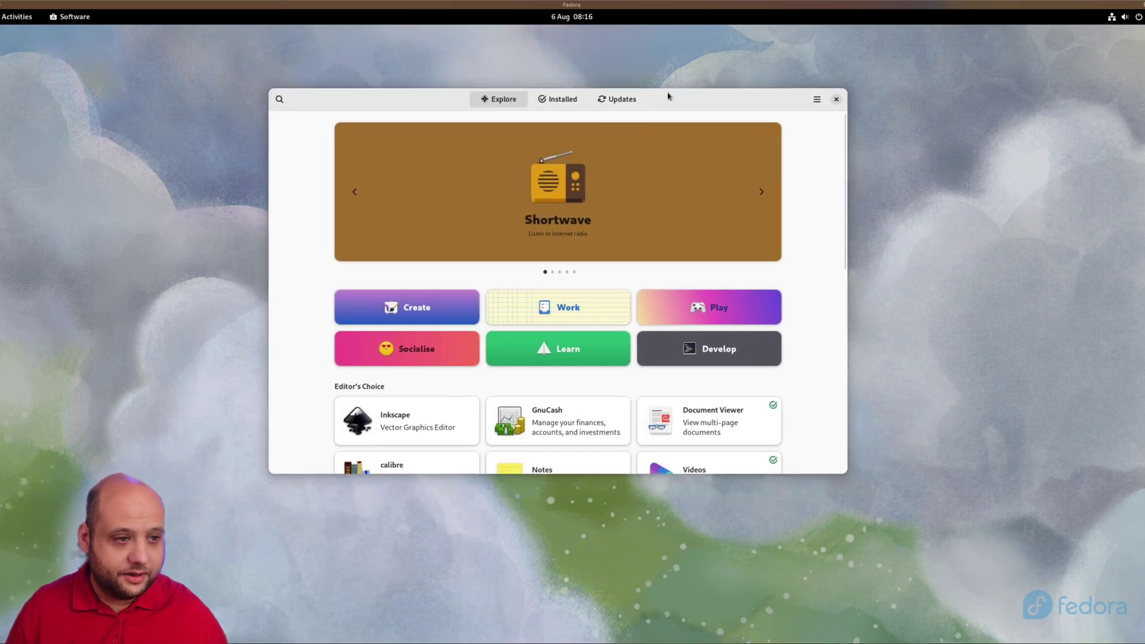
left_click(280, 100)
type("cider")
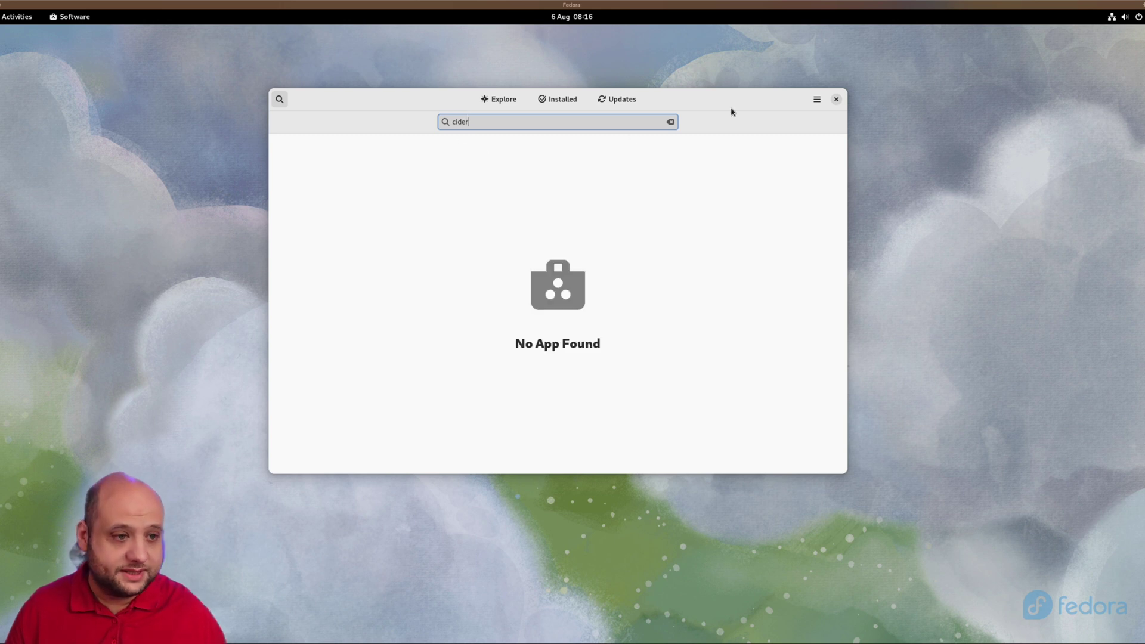
left_click(836, 99)
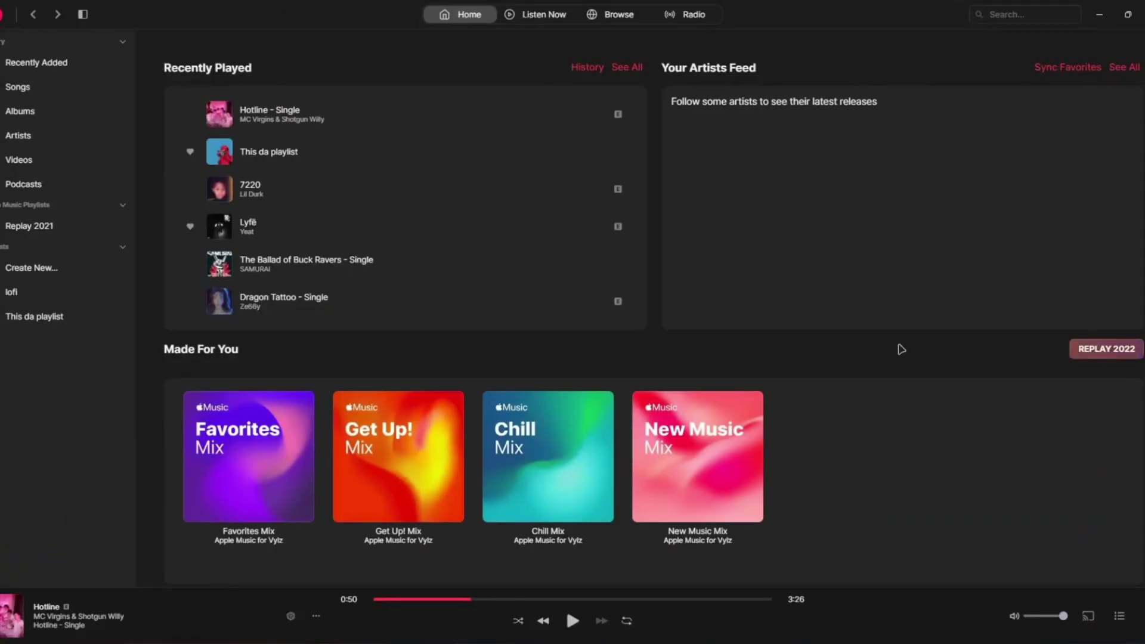
Browse Cider's Recently Added albums, then return to the Home page.
scroll(885, 356, "down", 5)
scroll(894, 355, "up", 5)
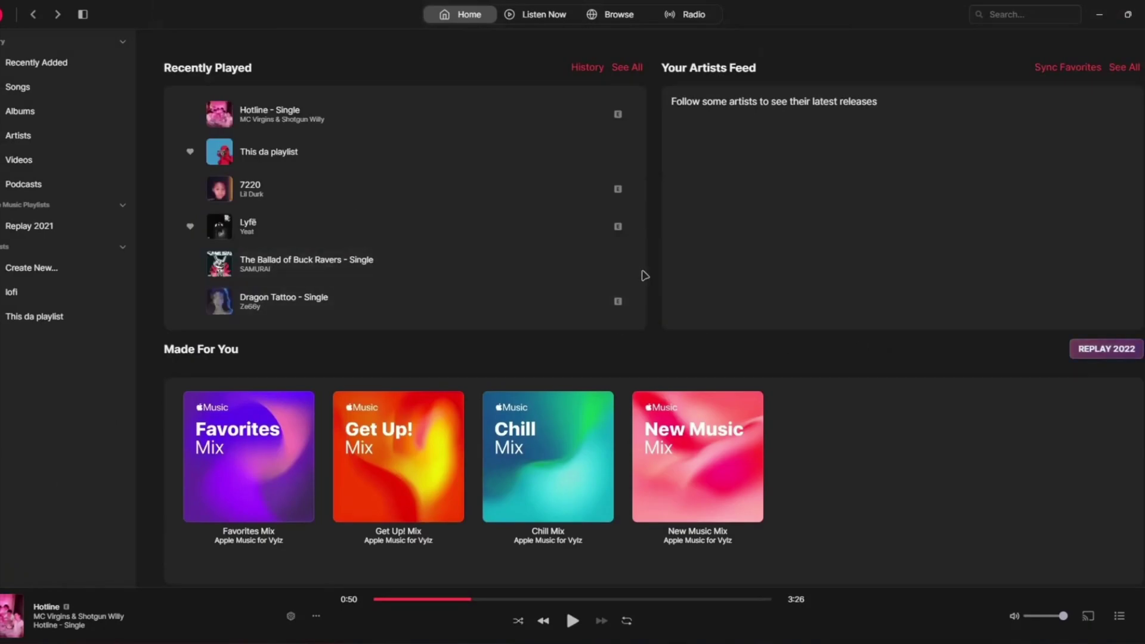
left_click(83, 66)
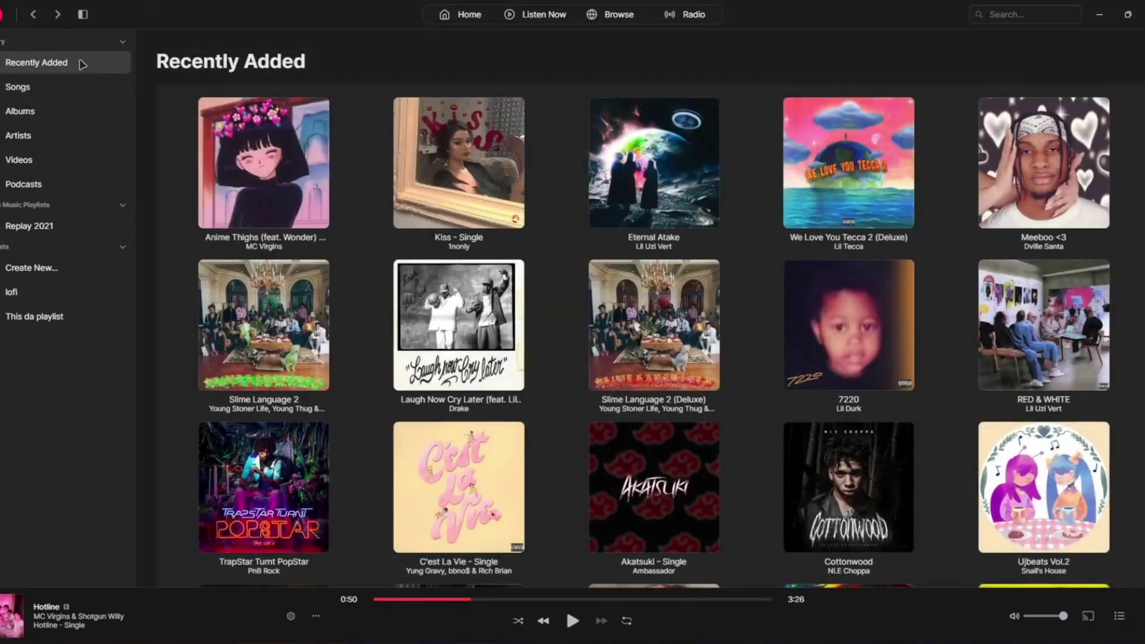
left_click(442, 15)
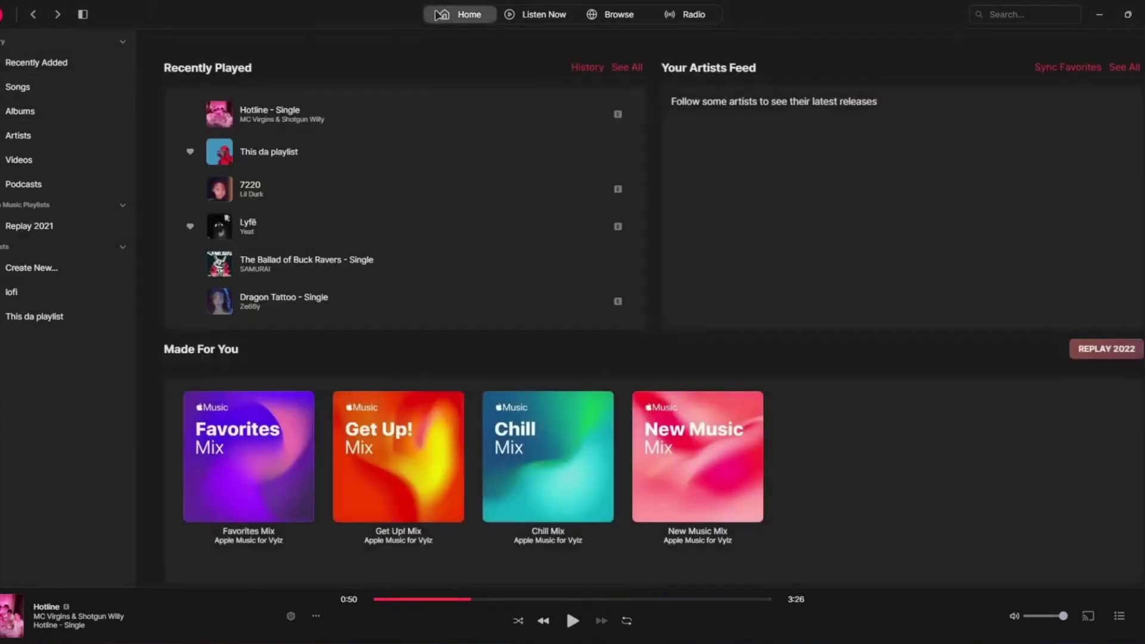
scroll(572, 238, "down", 5)
scroll(546, 341, "up", 5)
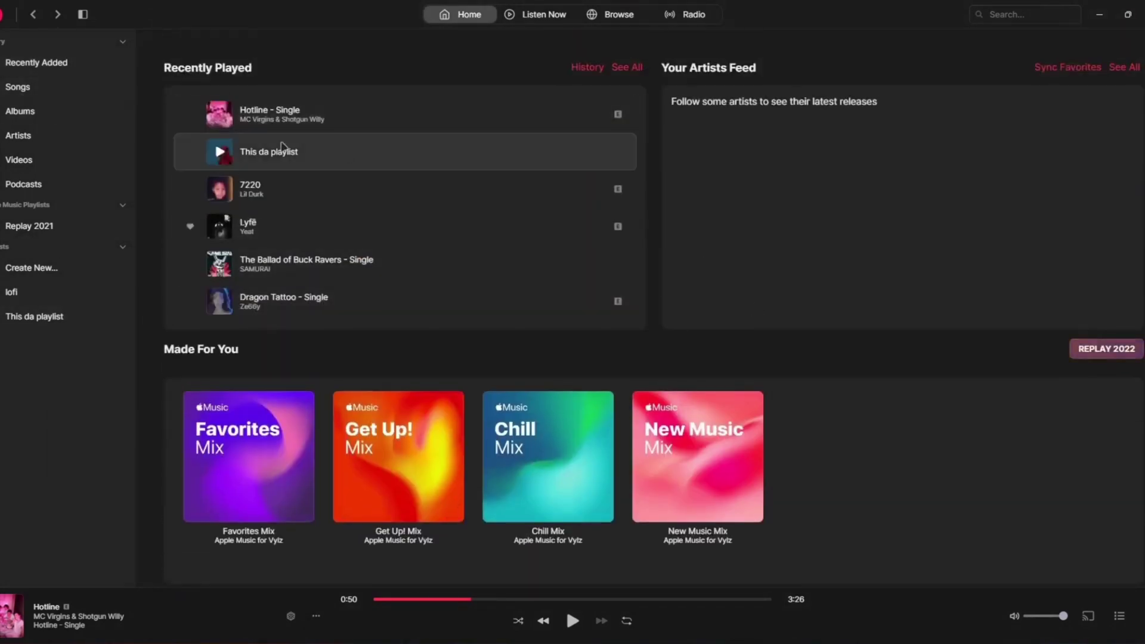
View the listening History, then the library's Songs and Albums pages.
left_click(595, 68)
scroll(609, 253, "down", 10)
scroll(608, 254, "up", 15)
left_click(63, 89)
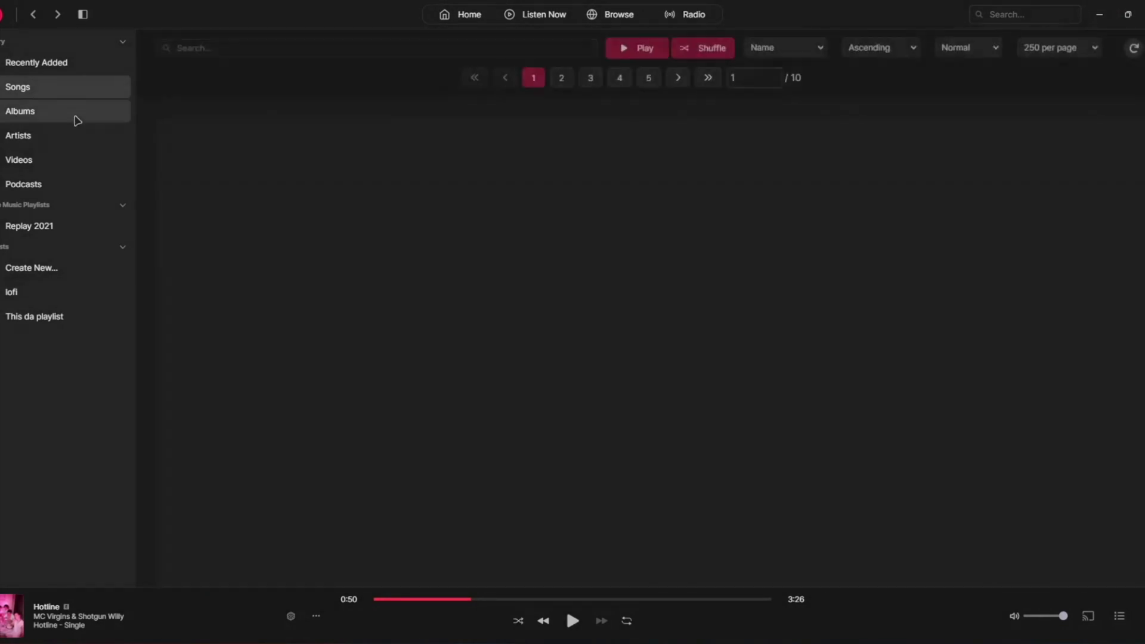
left_click(72, 112)
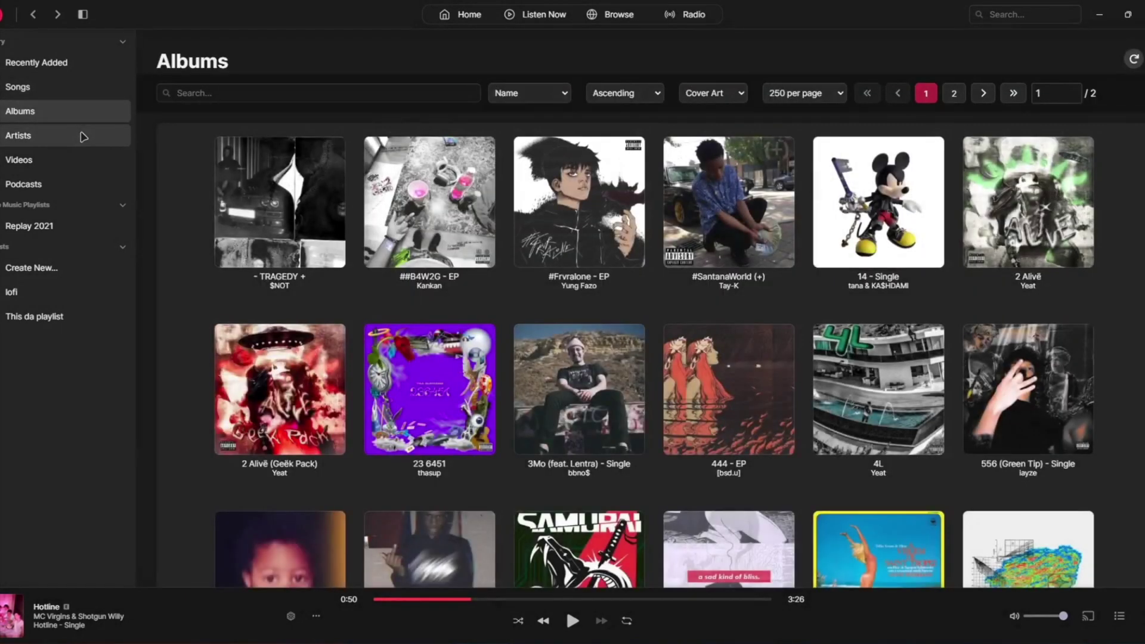